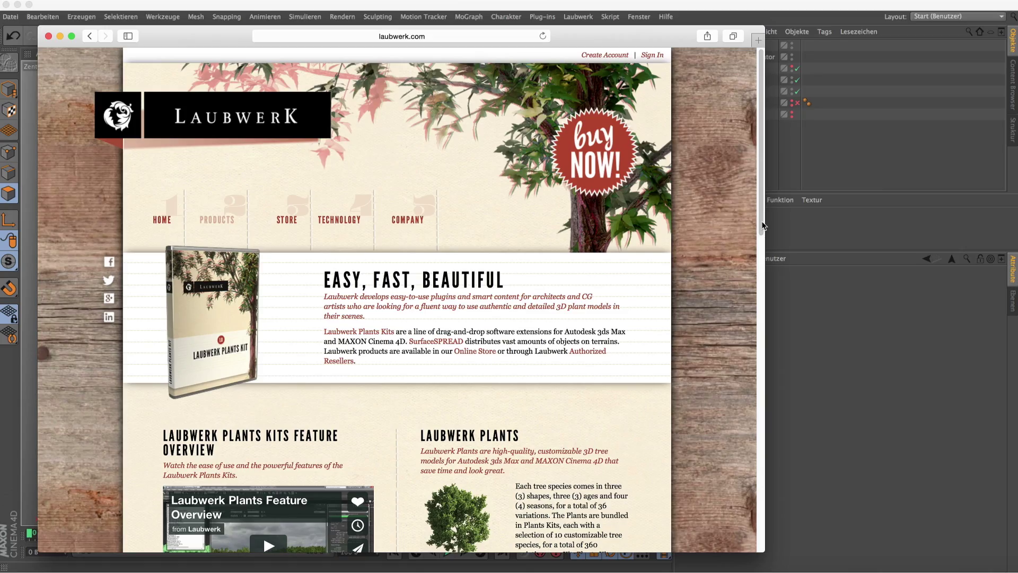
Scroll laubwerk.com to the SurfaceSPREAD section, then switch back to the Cinema 4D terrain scene.
drag(763, 226, 753, 361)
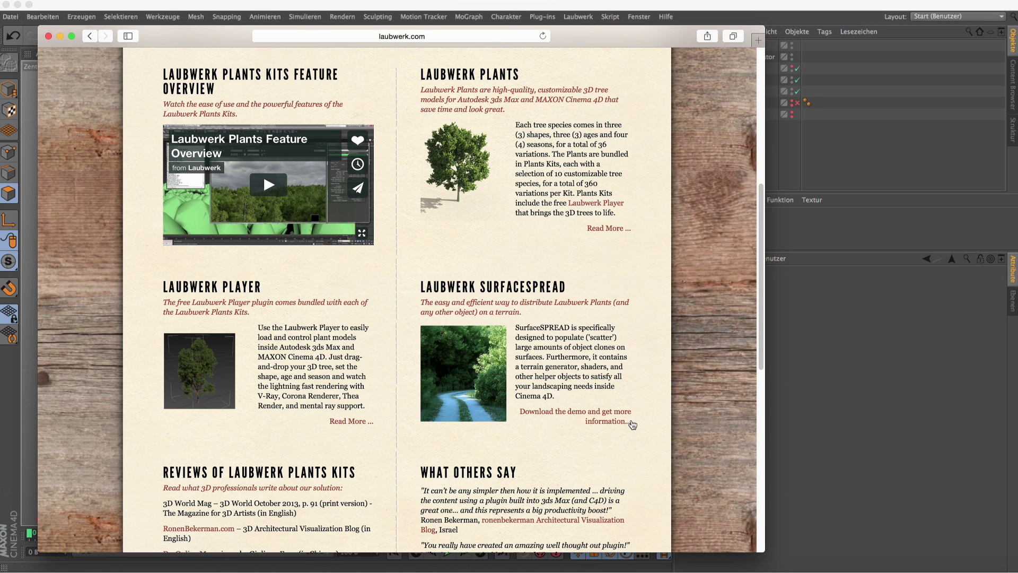
click(849, 401)
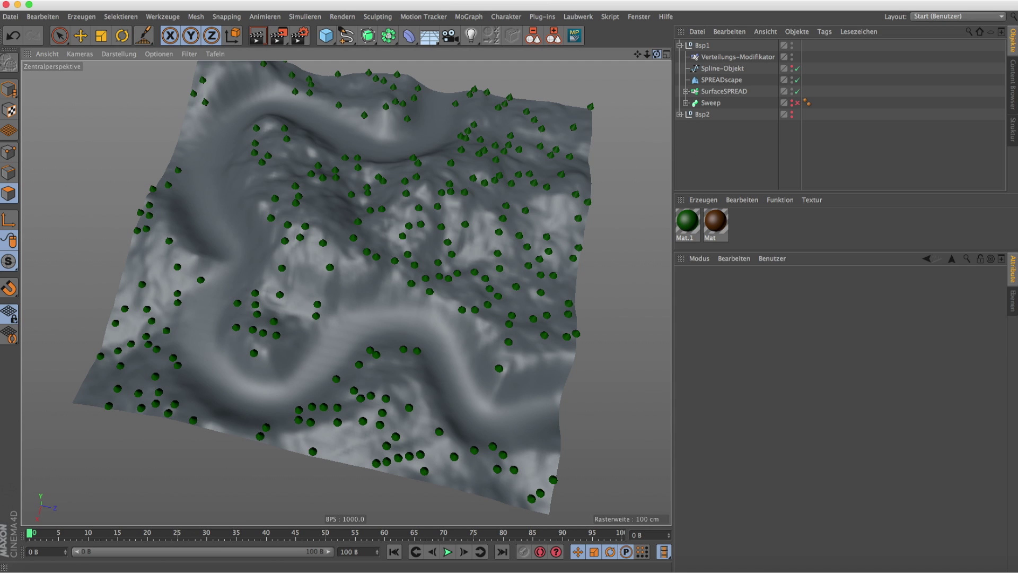
Orbit and zoom the viewport to a close, low angle over the cone-tree terrain.
drag(658, 55, 658, 106)
mouse_move(647, 54)
mouse_down()
mouse_move(668, 54)
mouse_move(610, 40)
mouse_move(658, 67)
mouse_up()
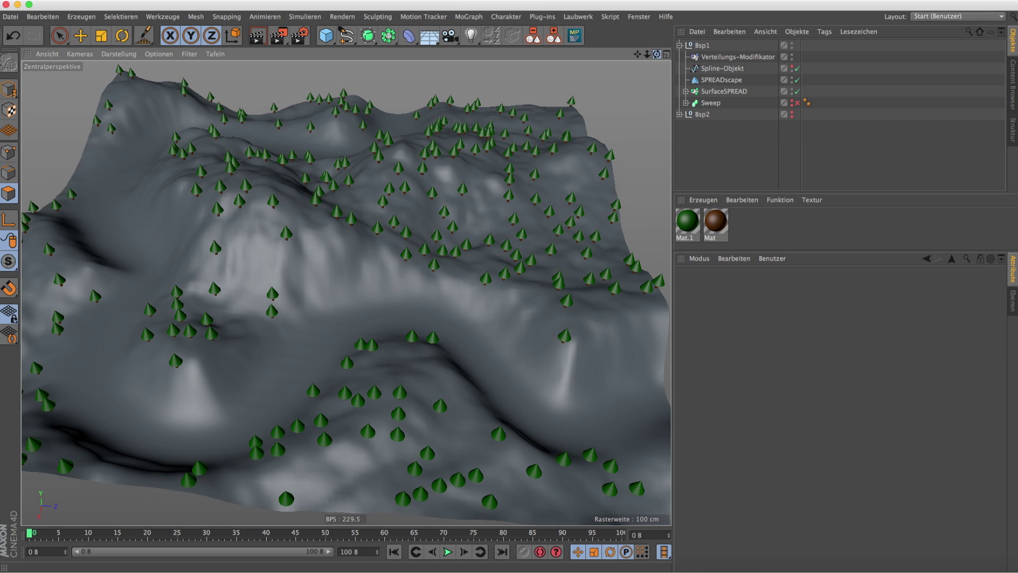
drag(657, 54, 663, 55)
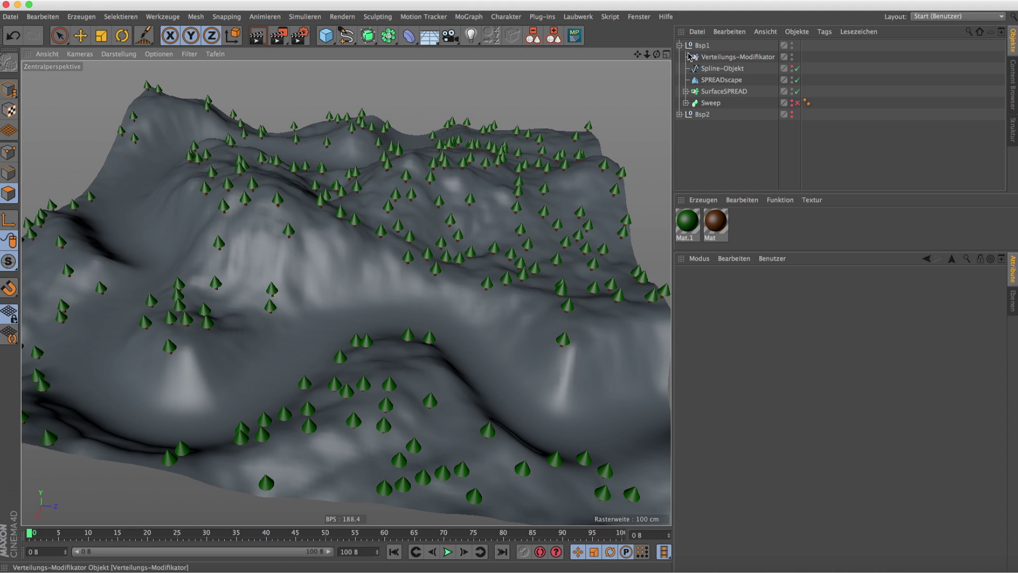
Expand SurfaceSPREAD and Baum to show the Zylinder and Kegel parts, inspecting Kegel.
click(685, 91)
click(692, 102)
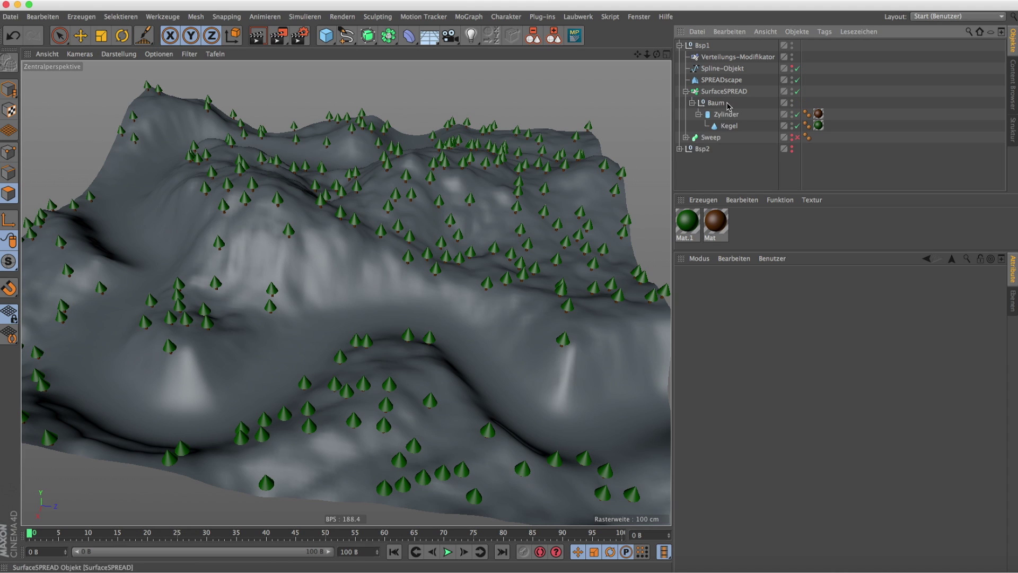
click(730, 127)
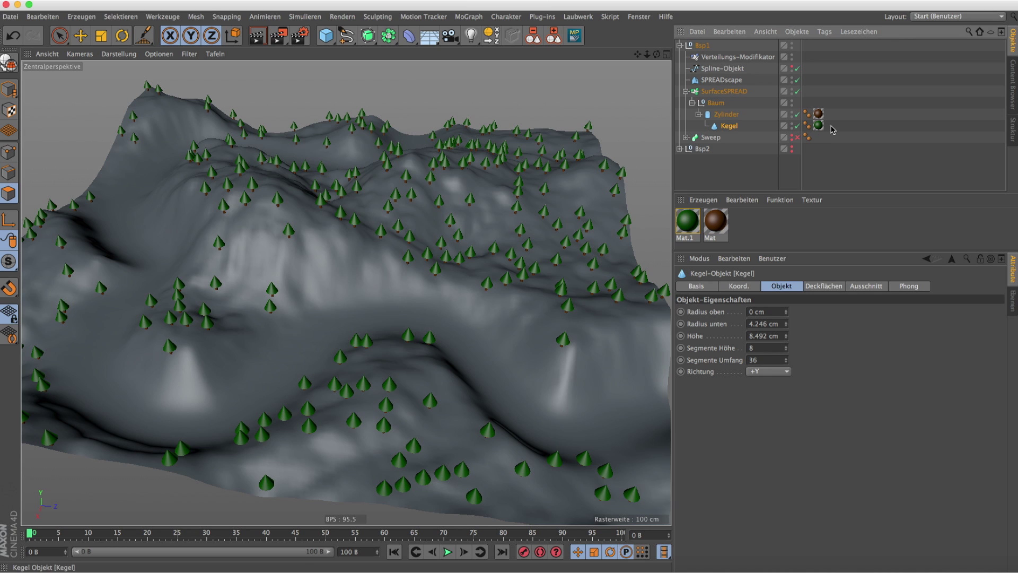
Deselect everything, render a preview of the view, and open Mat.1 in the Material Editor.
click(827, 169)
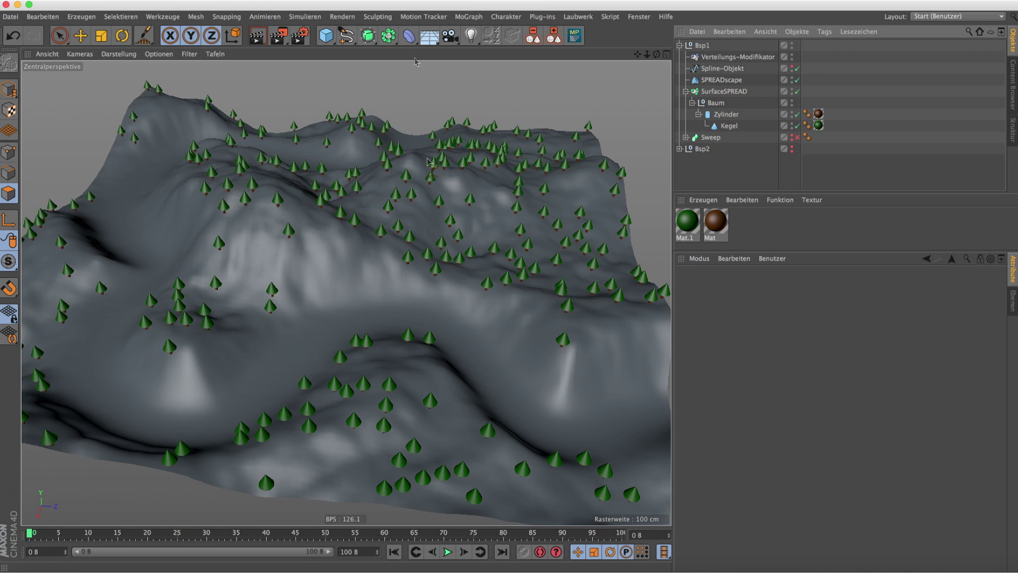
key(ctrl+r)
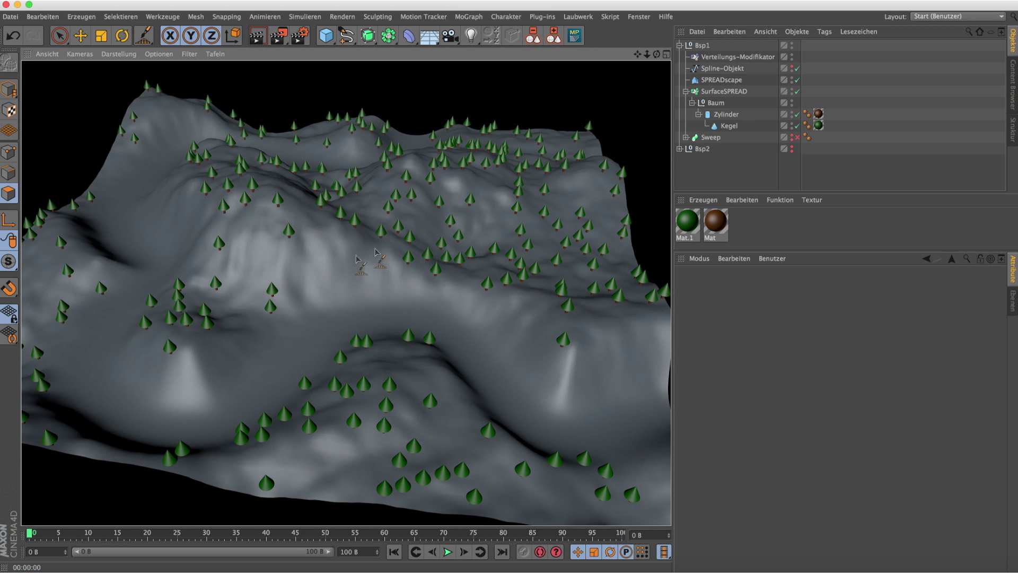
double_click(689, 223)
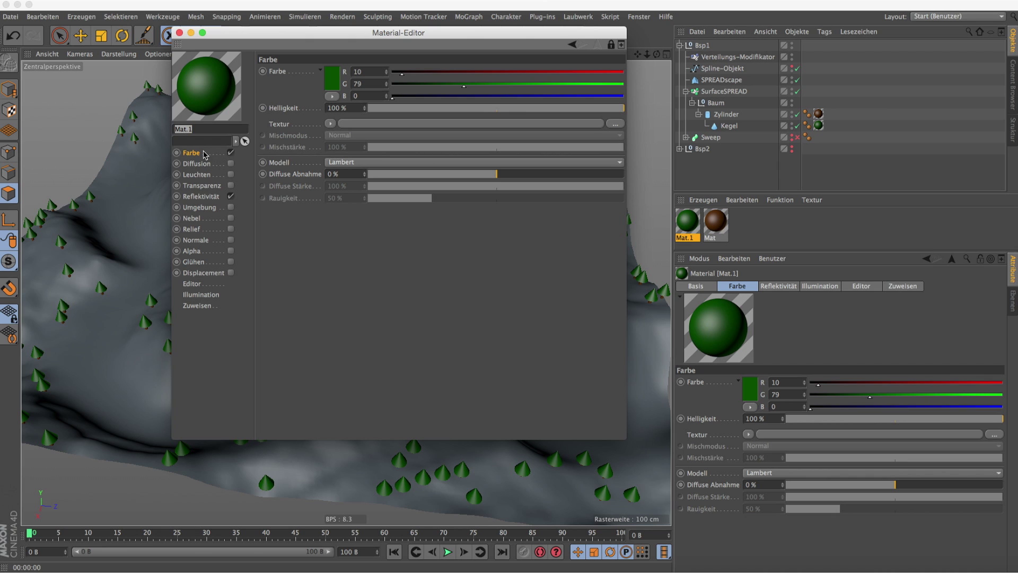
Load the SurfaceSPREAD Klon-Shader as Mat.1's Farbe texture and preview the shaded trees.
click(331, 124)
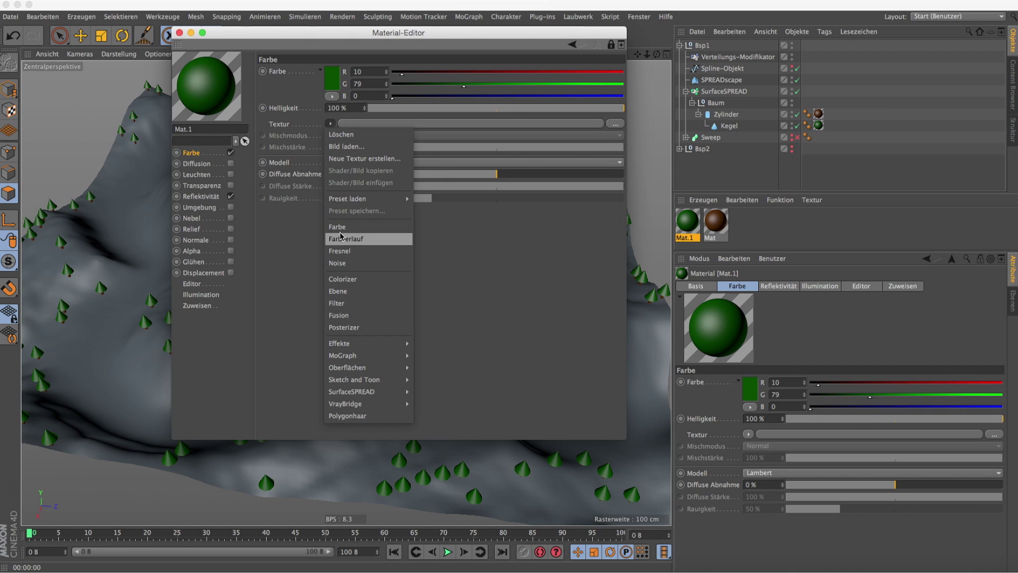
mouse_move(354, 391)
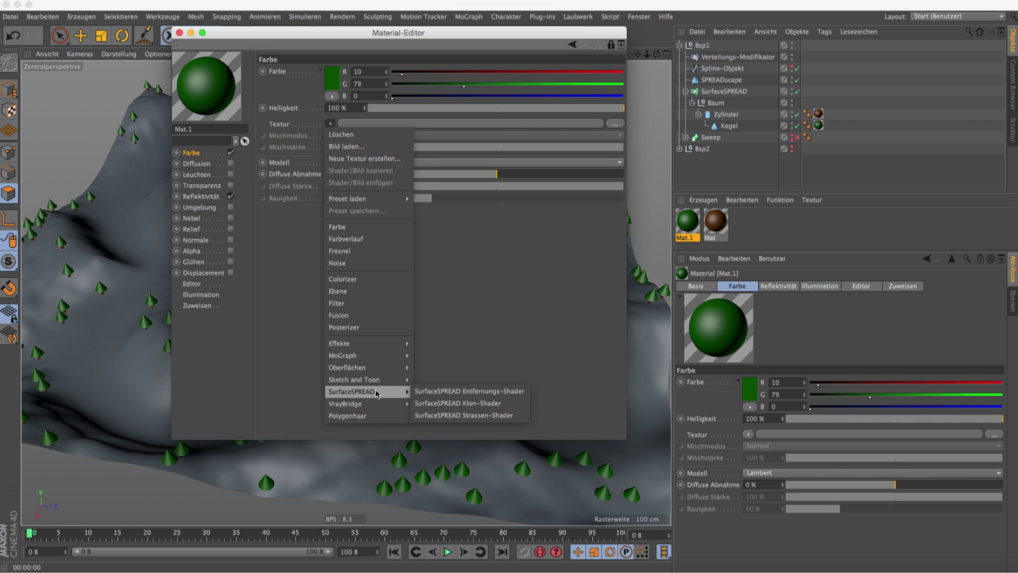
click(480, 405)
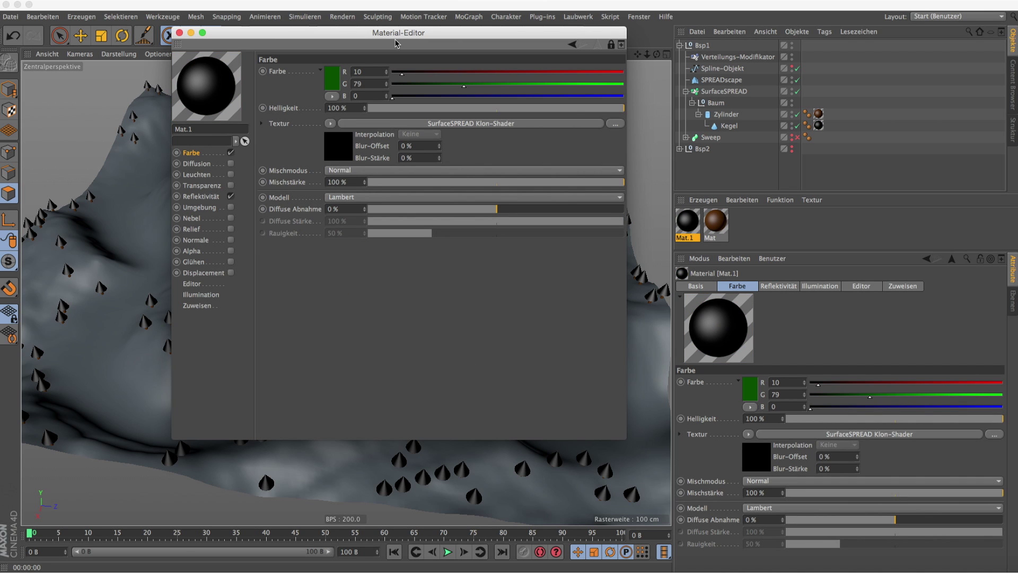
drag(395, 42, 842, 106)
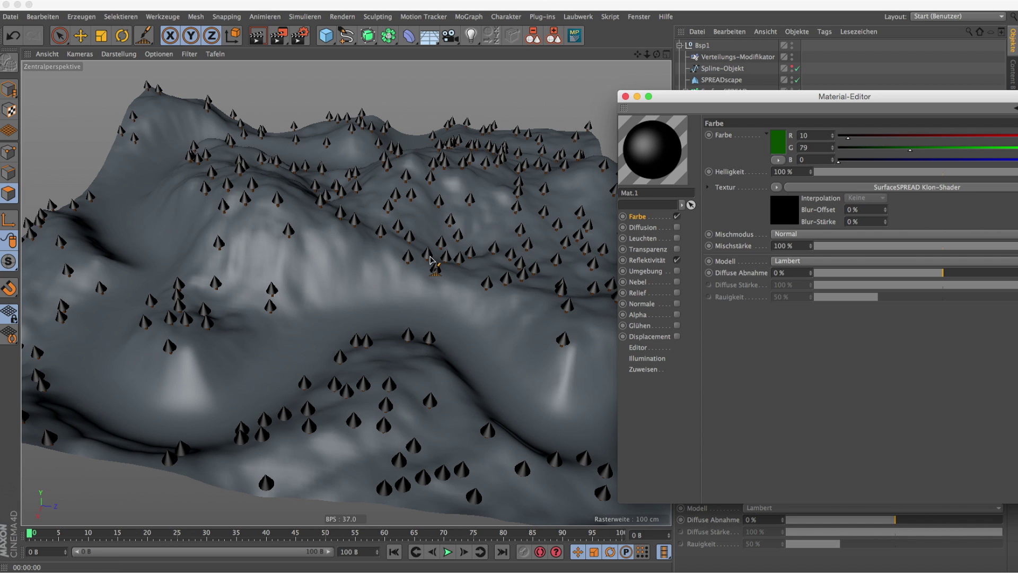
click(431, 260)
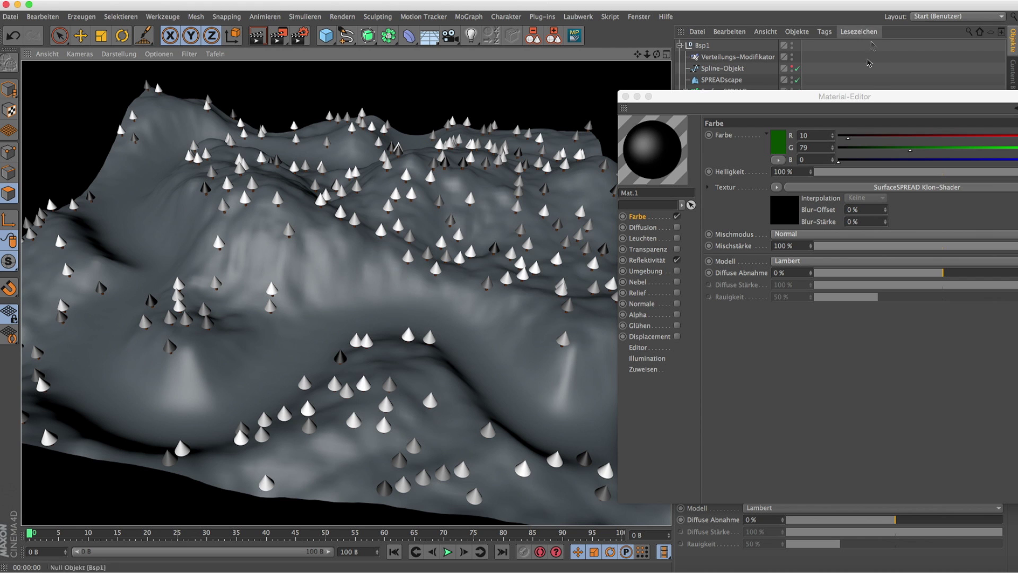
drag(874, 96, 567, 93)
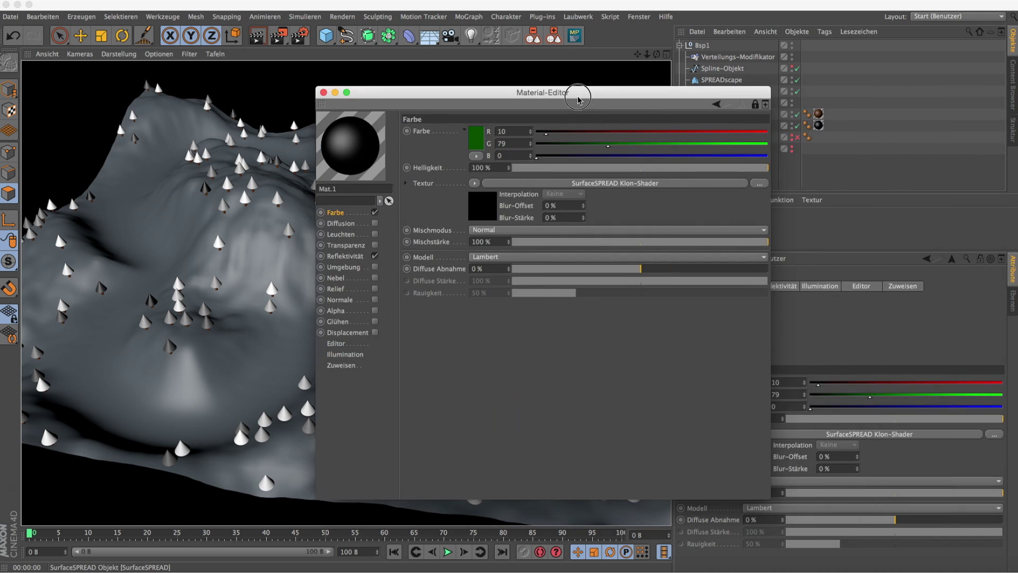
Set the Klon-Shader gradient's dark end to a dark green.
click(595, 184)
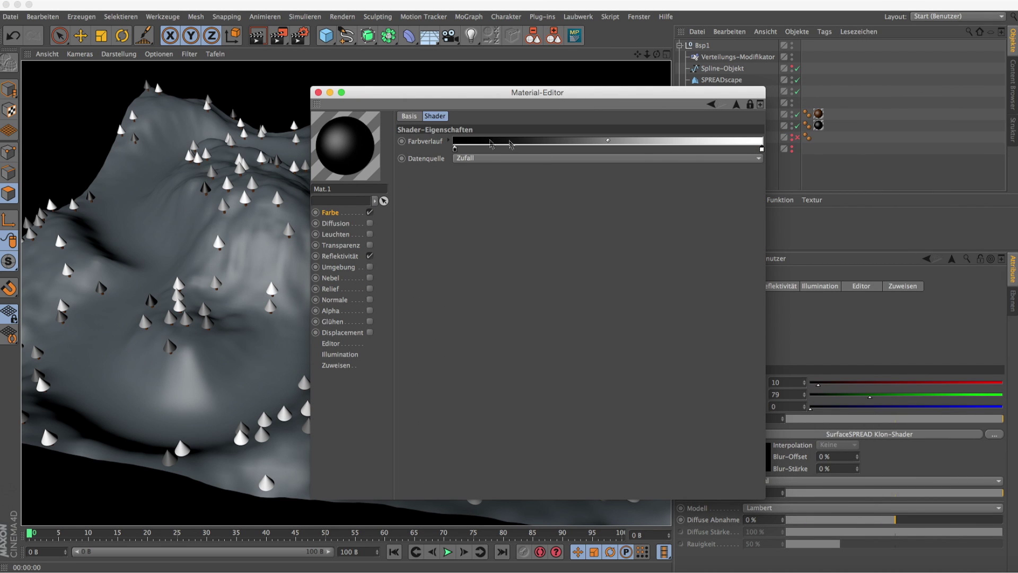
double_click(455, 150)
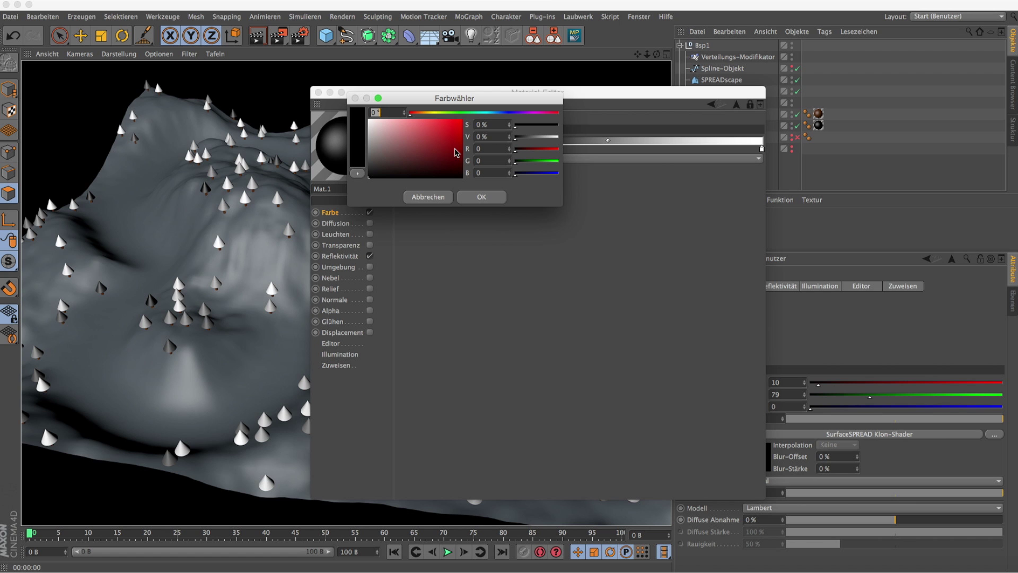
click(471, 113)
drag(472, 113, 466, 113)
drag(451, 154, 460, 160)
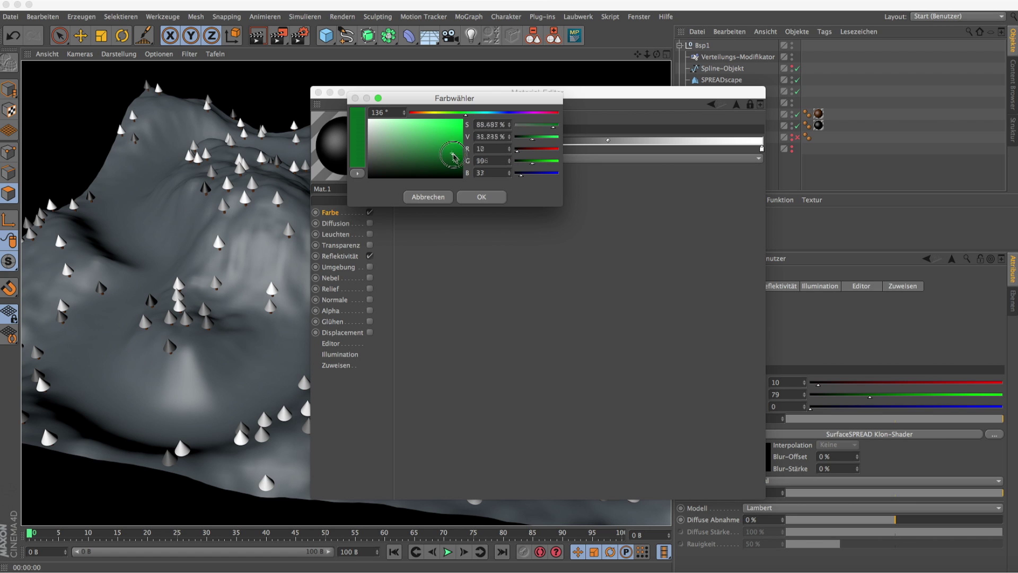
click(504, 196)
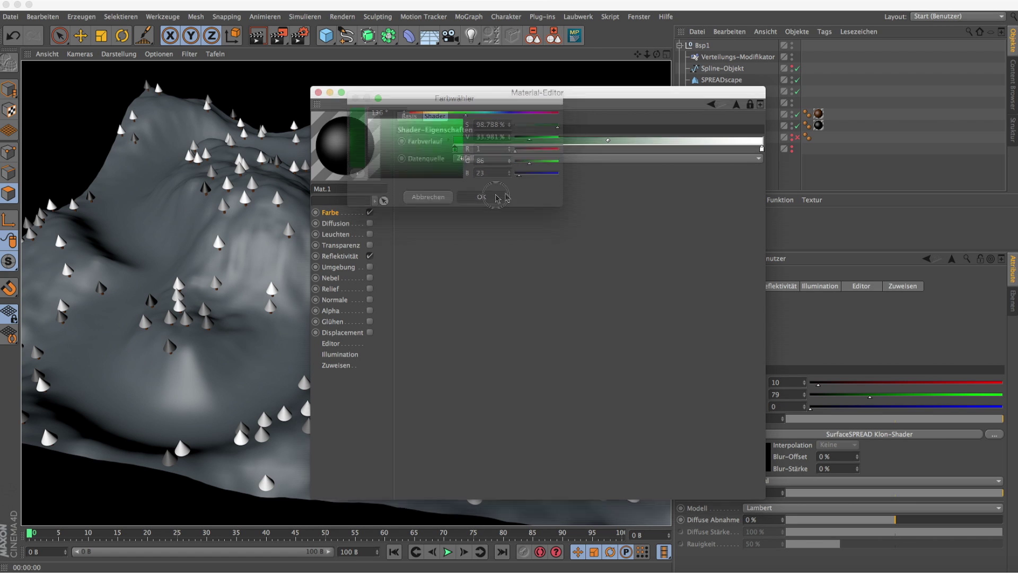
Set the gradient's white end to bright green and close the Material Editor.
double_click(762, 150)
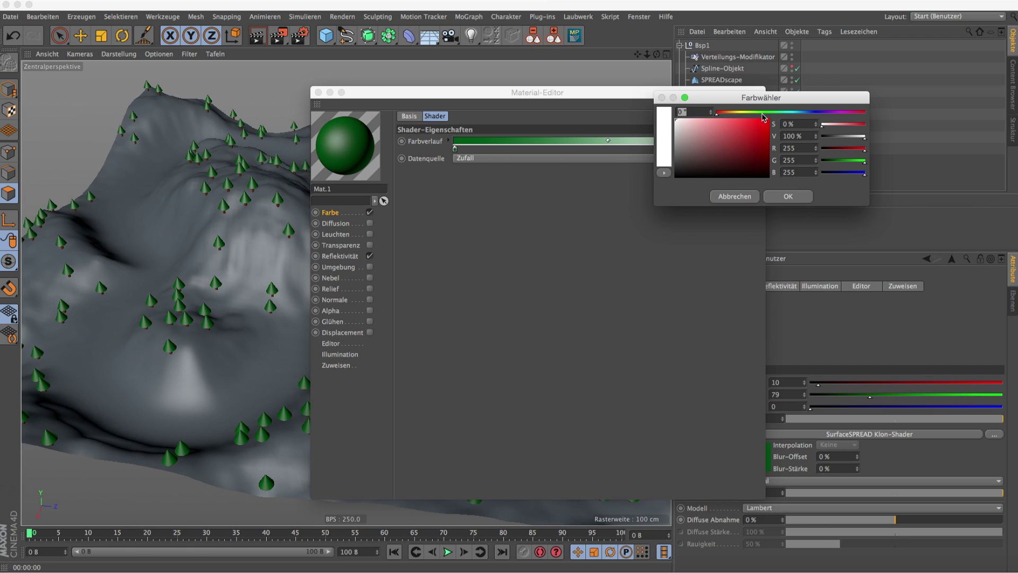
click(765, 112)
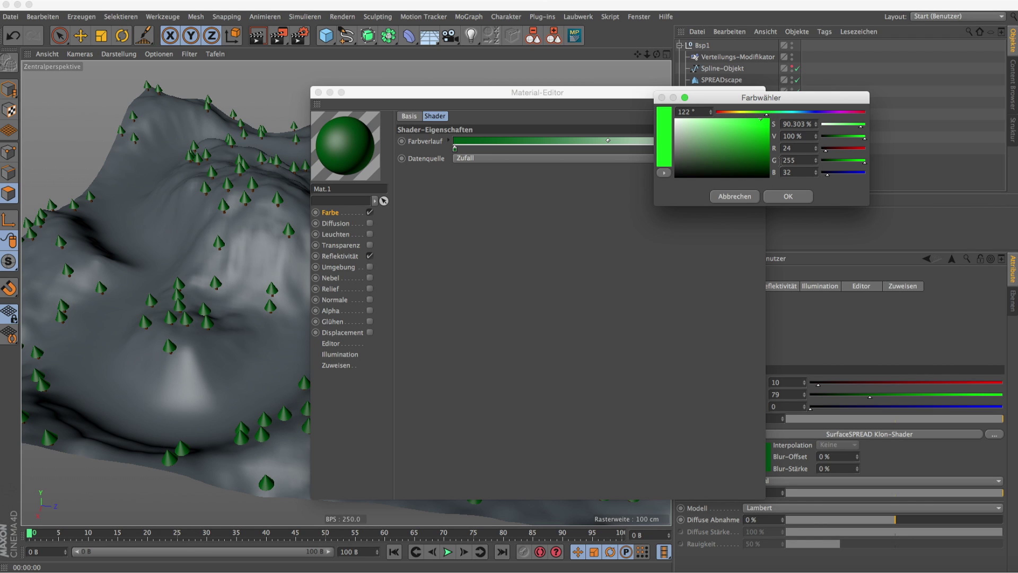
click(789, 196)
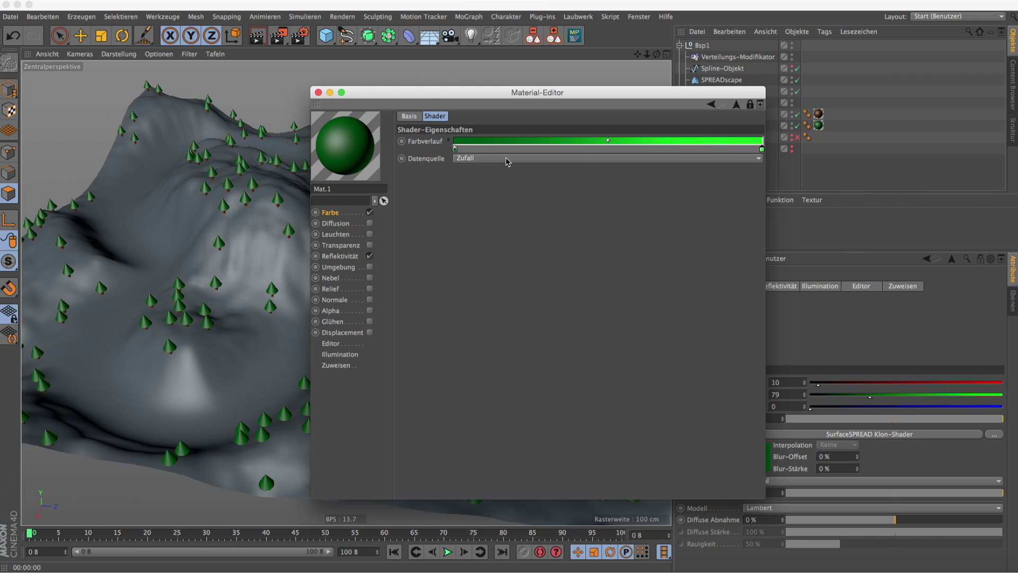
click(319, 92)
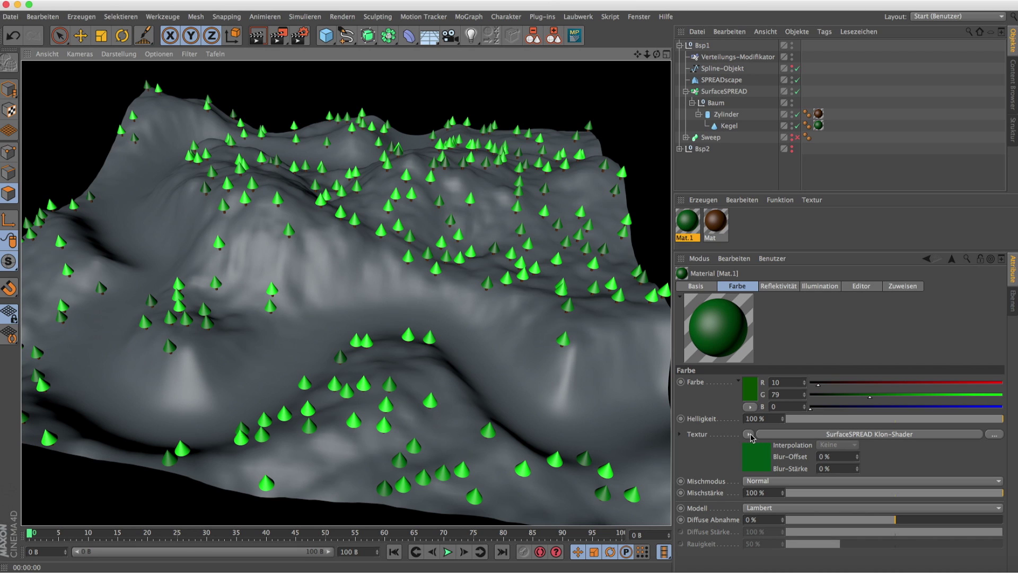
Set the Klon-Shader's Datenquelle to Noise and render to check the clustered greens.
drag(751, 436, 636, 345)
click(809, 435)
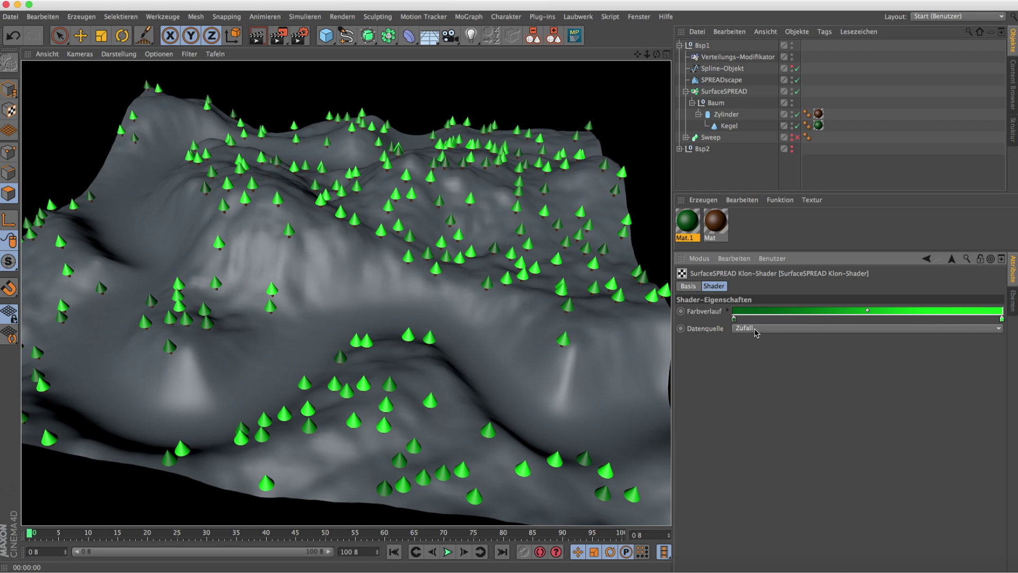
click(756, 333)
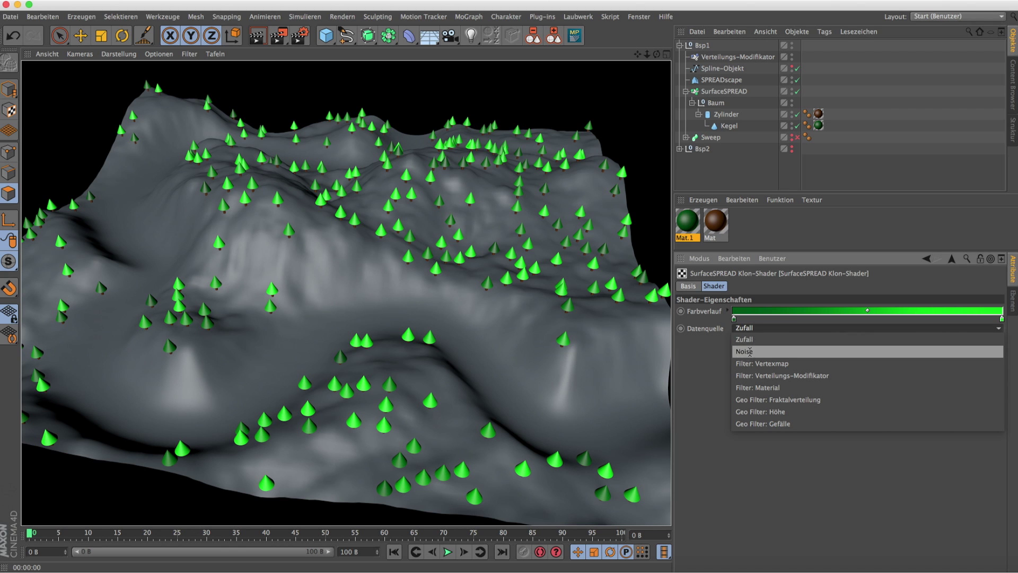
click(750, 351)
key(ctrl+r)
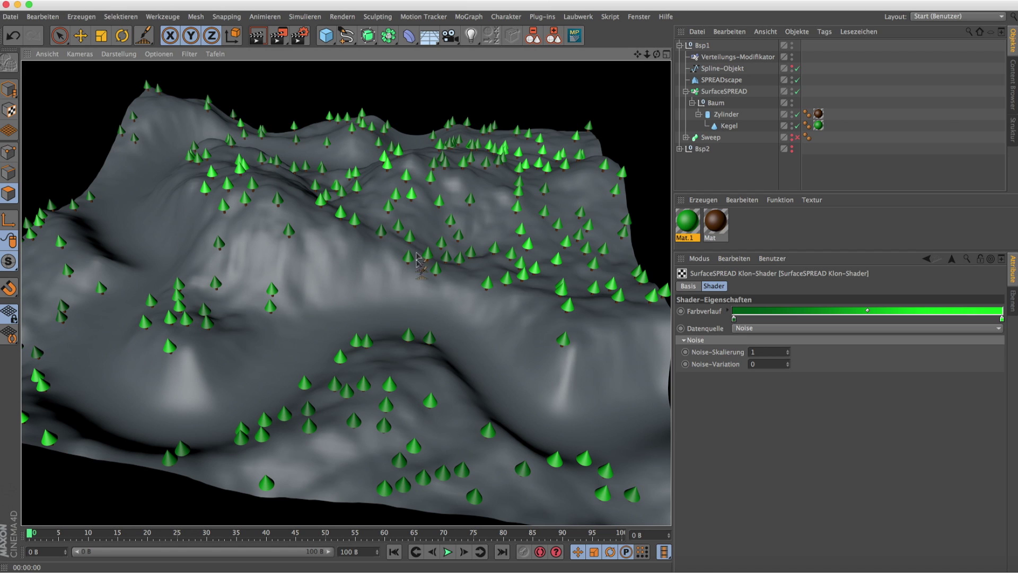
click(776, 333)
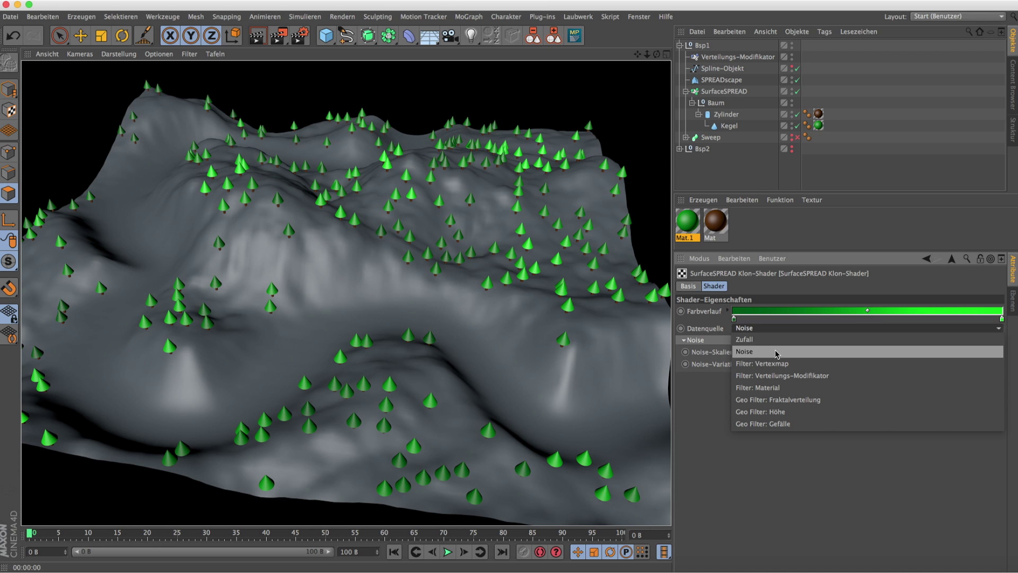
click(748, 177)
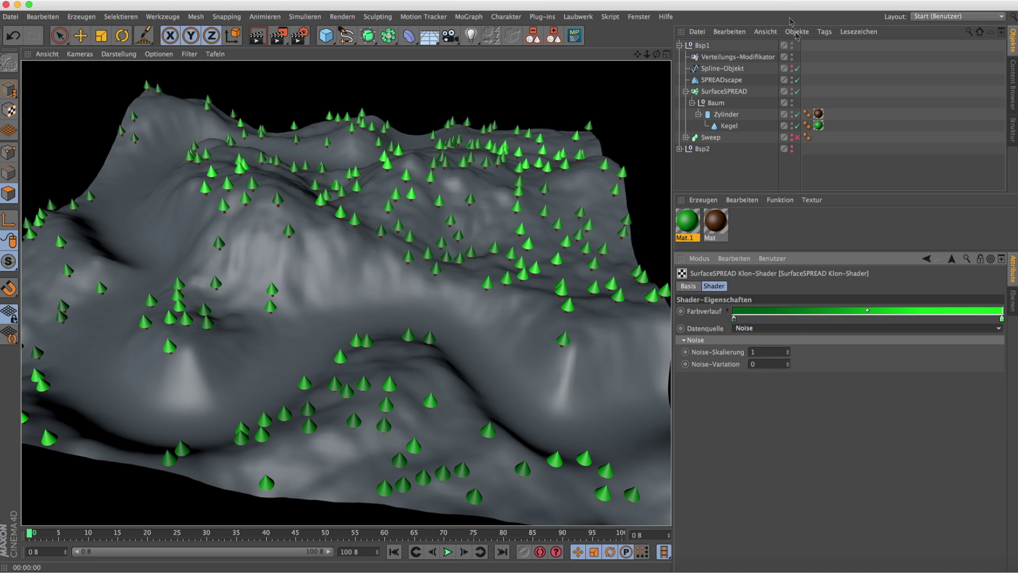
Hide Bsp1, show the Bsp2 plane example, and inspect the Ebene's painted vertex map.
ctrl+click(792, 47)
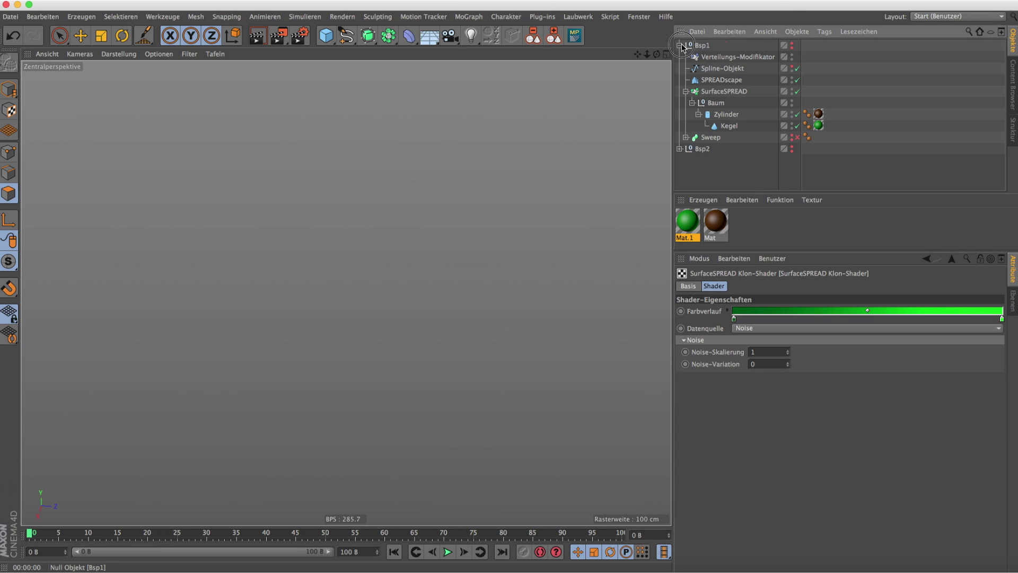
click(680, 45)
click(727, 56)
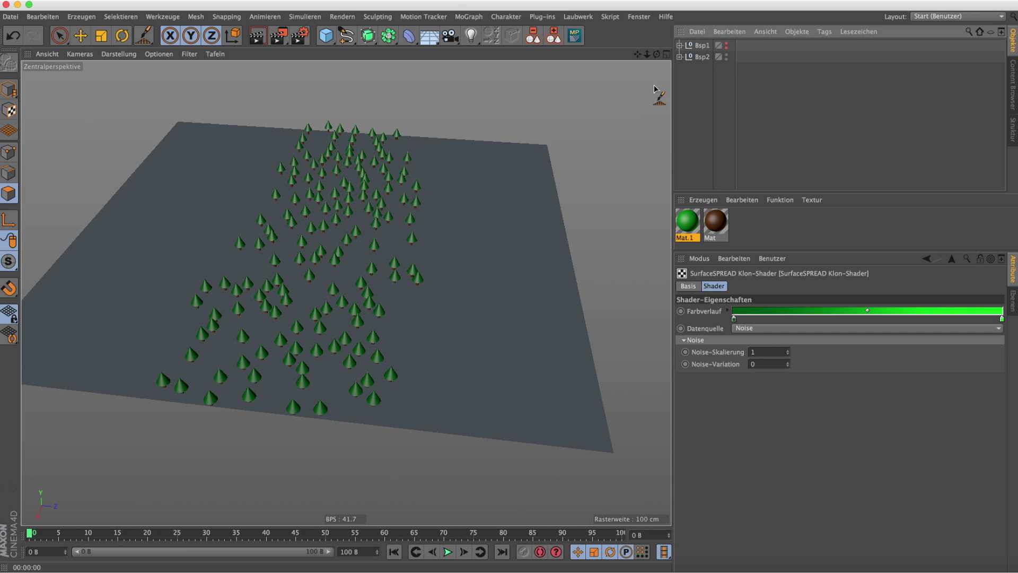
click(679, 56)
click(711, 80)
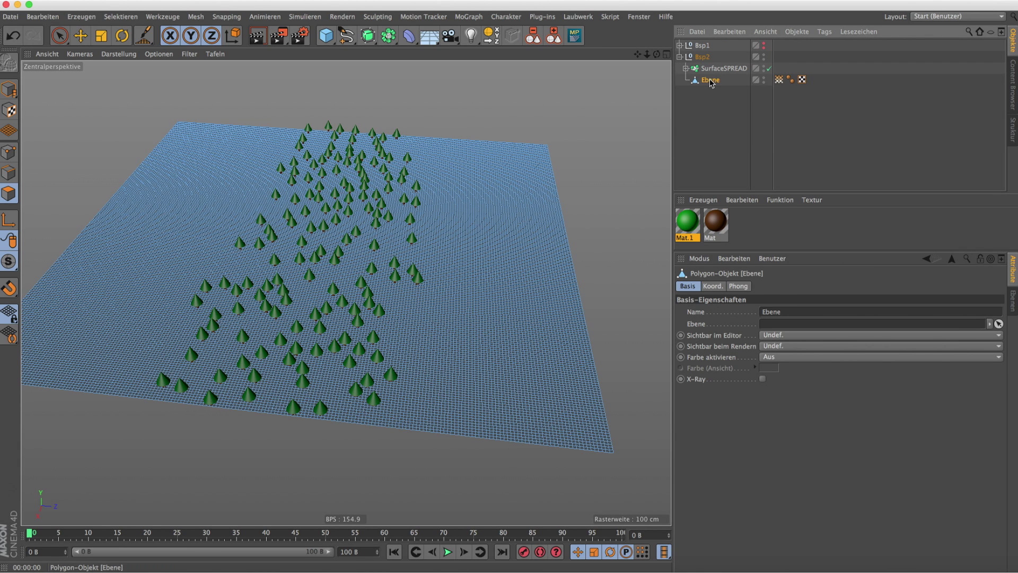
double_click(779, 80)
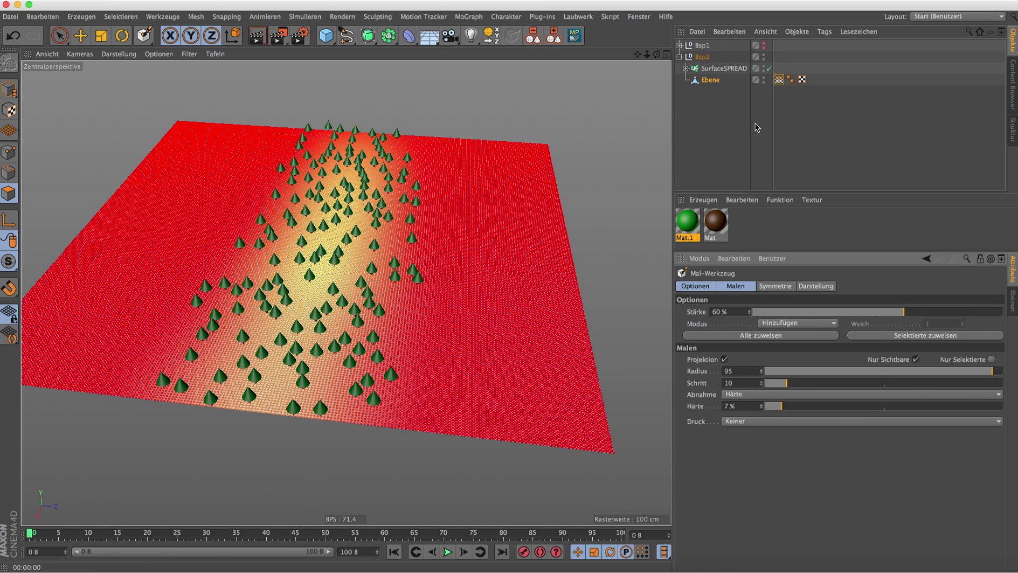
click(714, 108)
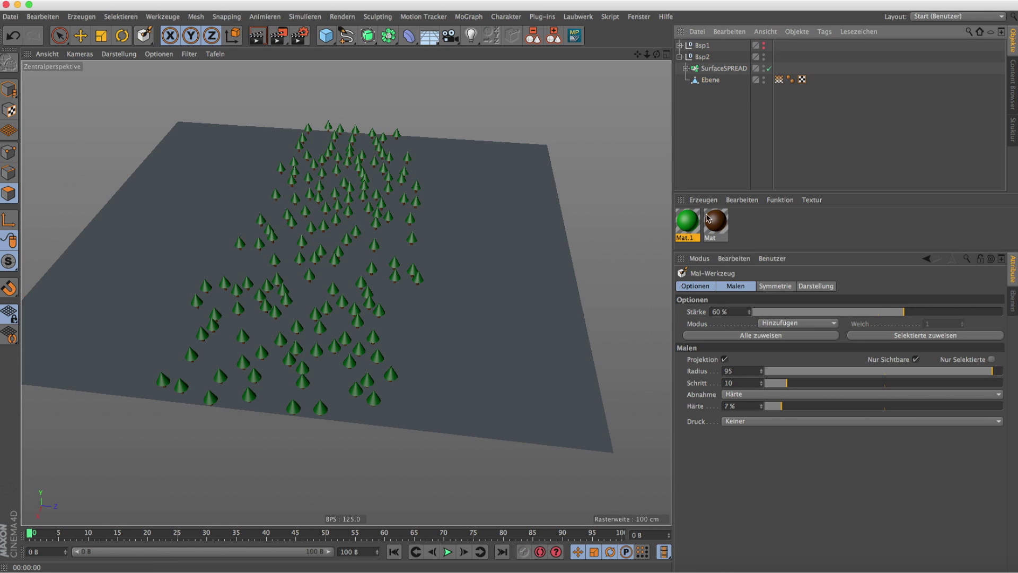
Set Mat.1's Klon-Shader Datenquelle to Filter: Vertexmap and close the Material Editor.
double_click(688, 222)
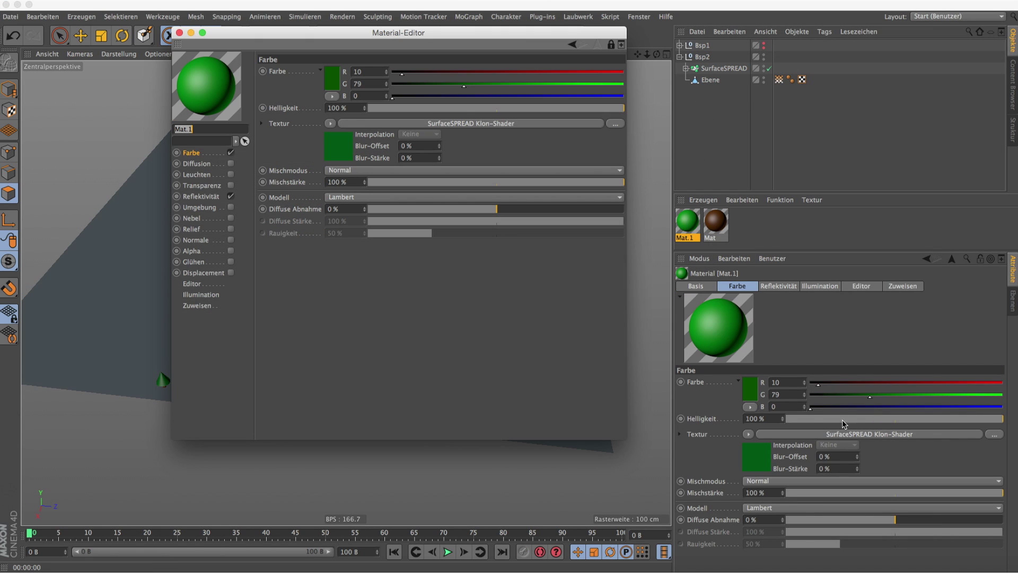
click(473, 125)
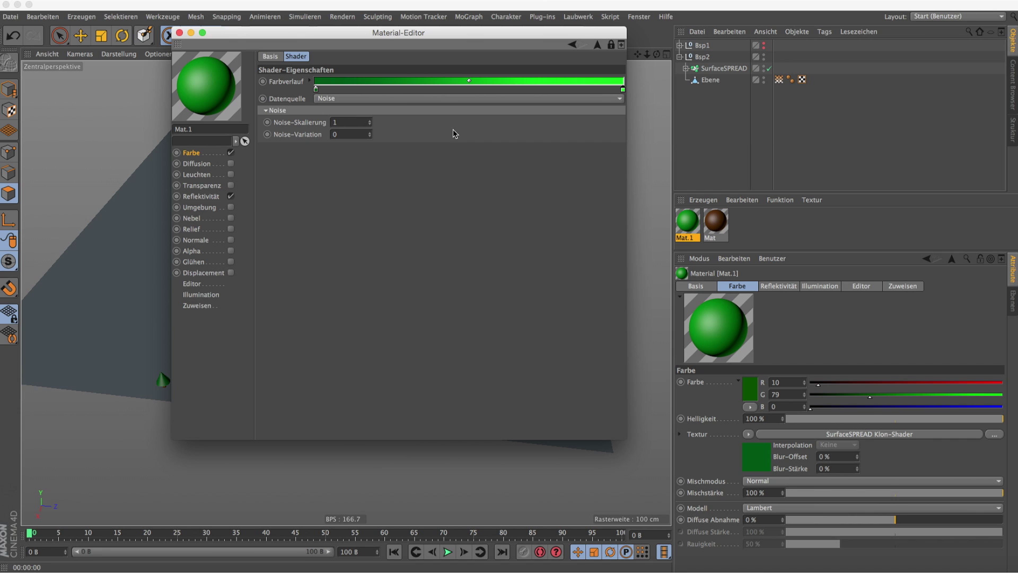
click(395, 100)
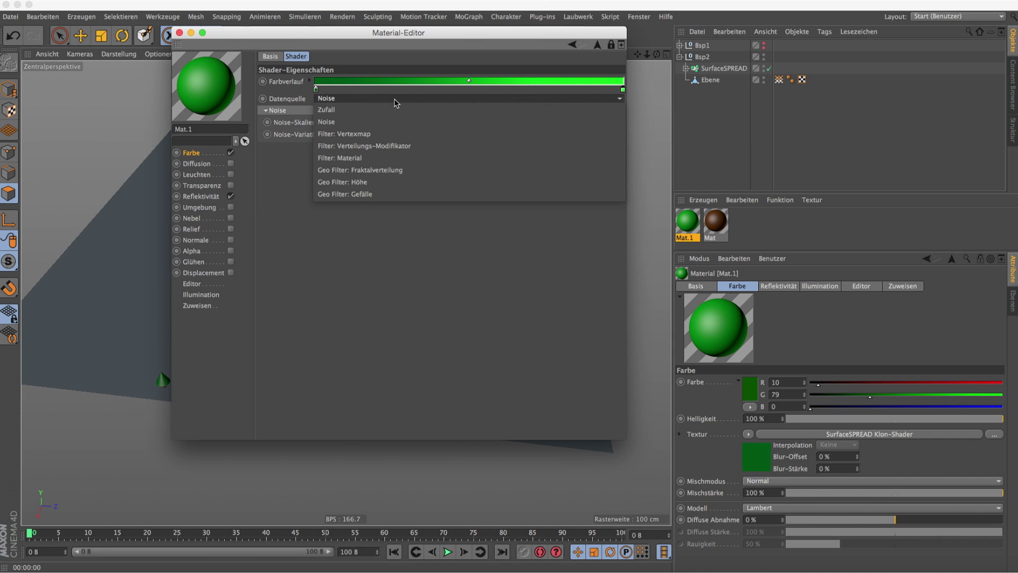
click(386, 137)
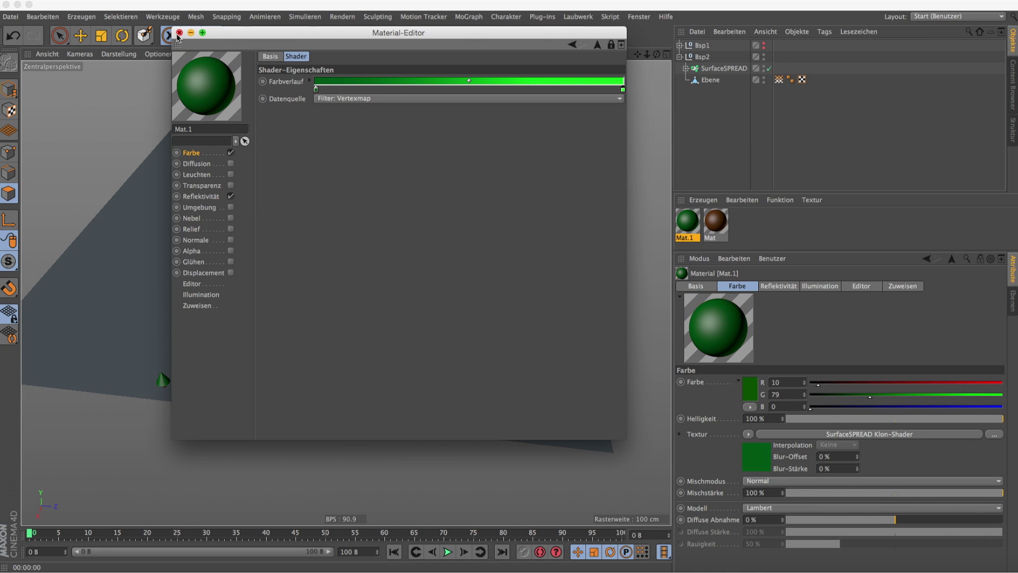
click(178, 33)
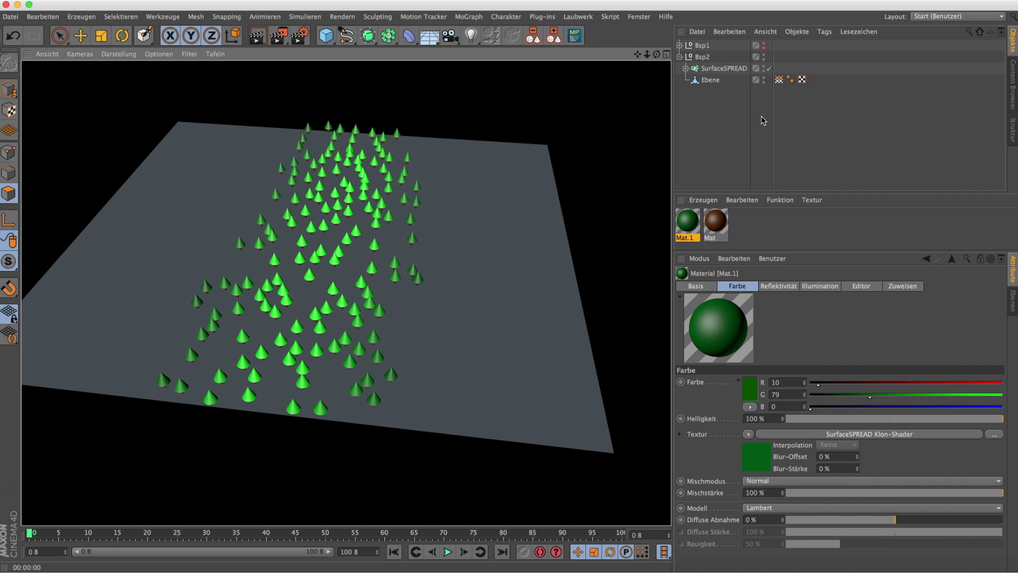
Show the Bsp1 mountain example, set the Klon-Shader Datenquelle to Geo Filter: Höhe, and render.
click(763, 54)
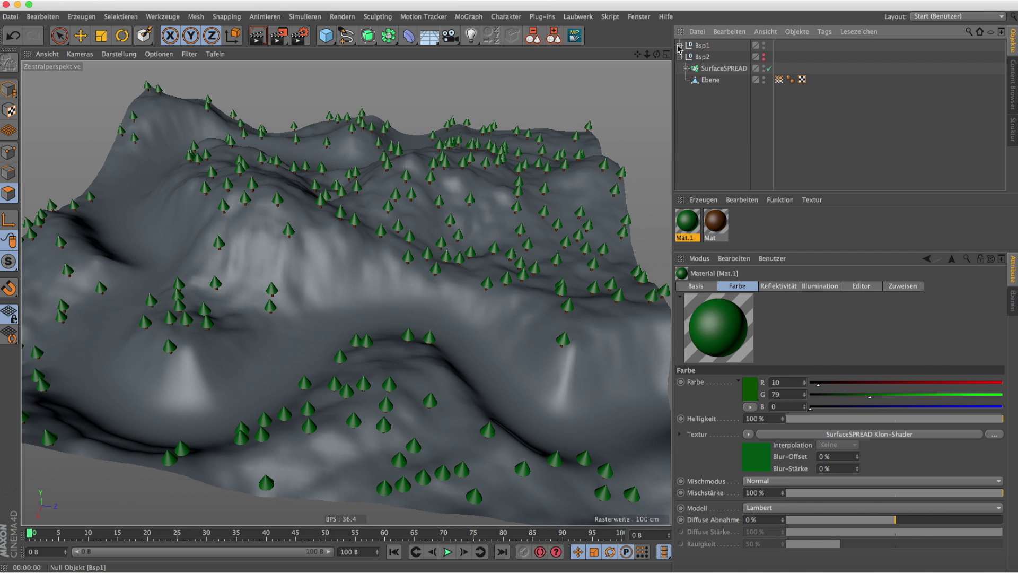
click(679, 46)
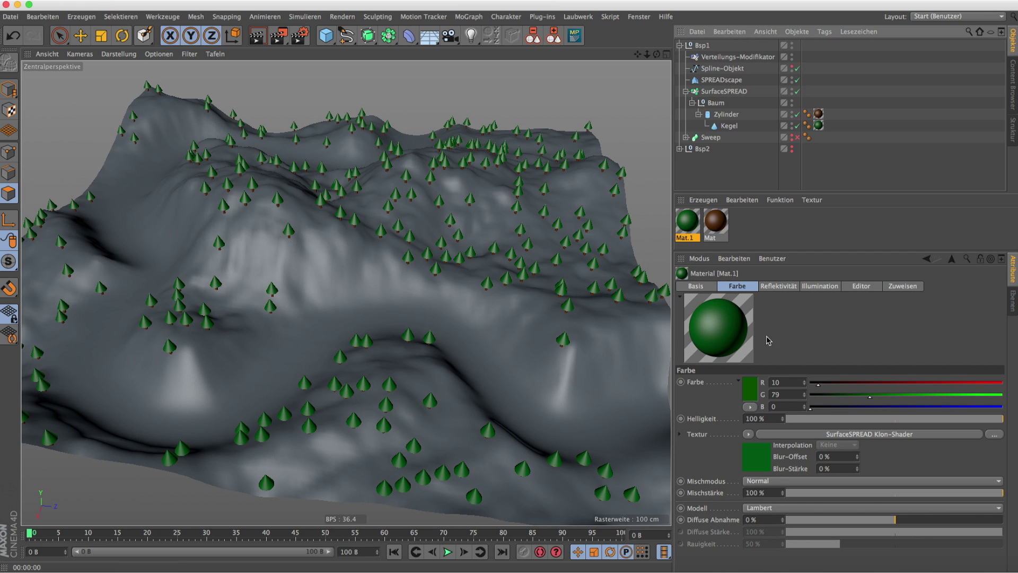
click(838, 435)
click(794, 328)
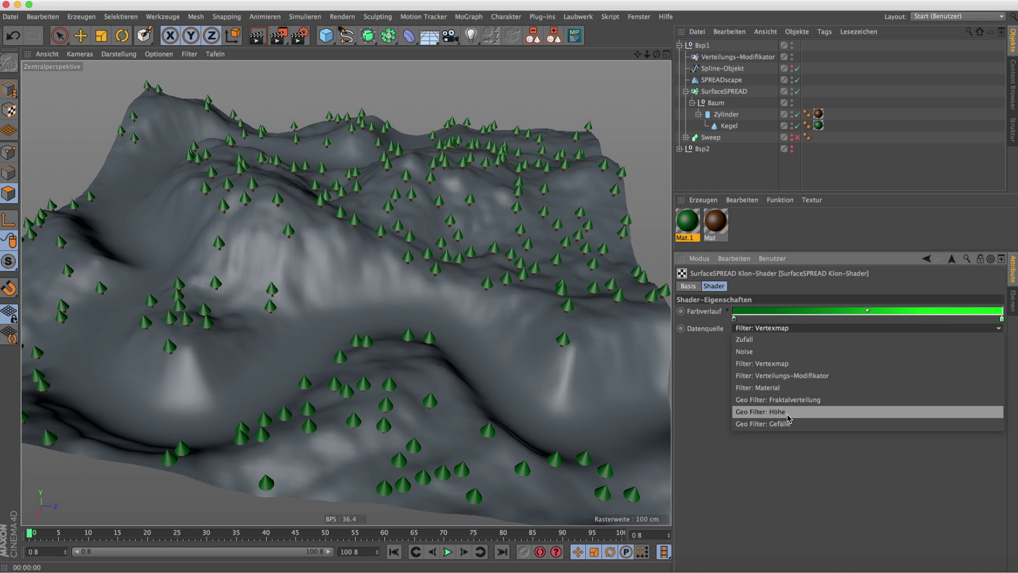
click(788, 412)
click(396, 253)
key(ctrl+r)
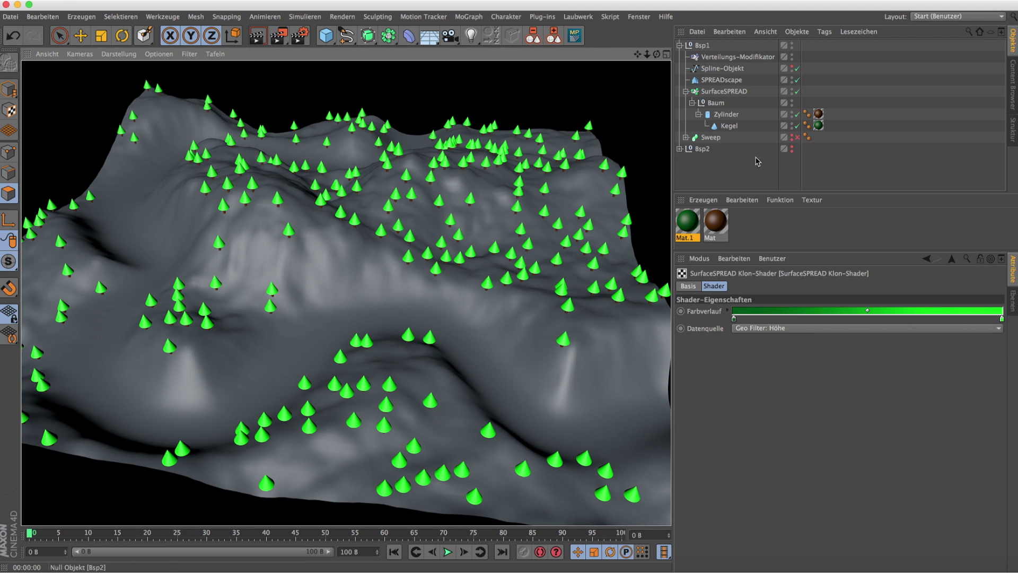
click(724, 91)
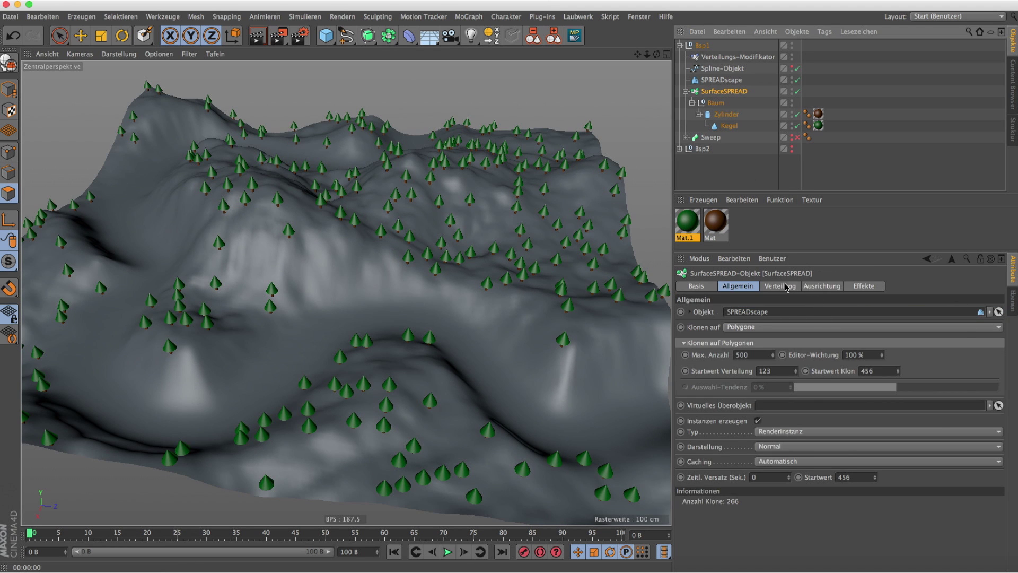
Preview SurfaceSPREAD's 18 cm minimum and 62 cm maximum height limits, then switch both off.
click(786, 288)
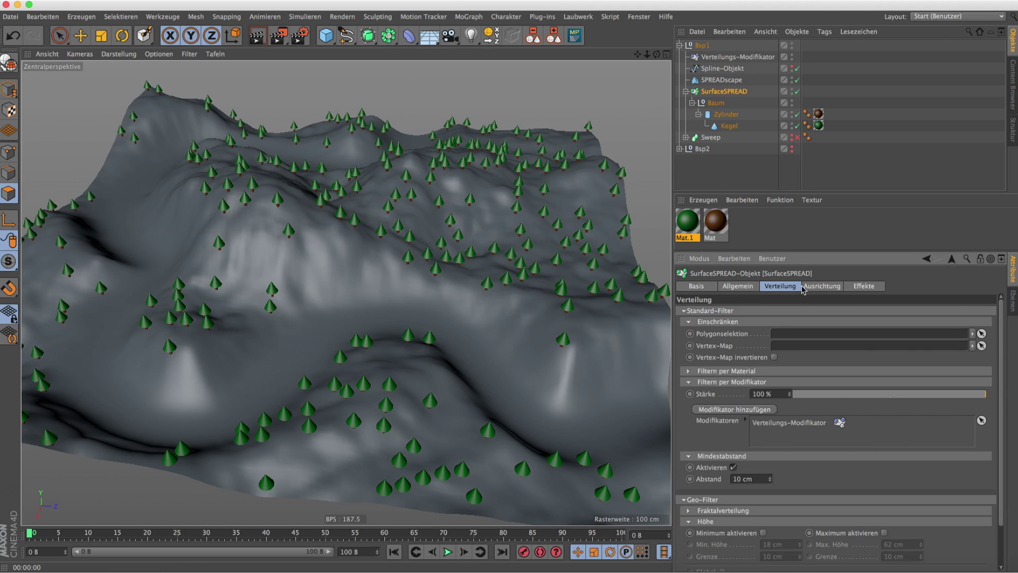
click(884, 532)
click(763, 532)
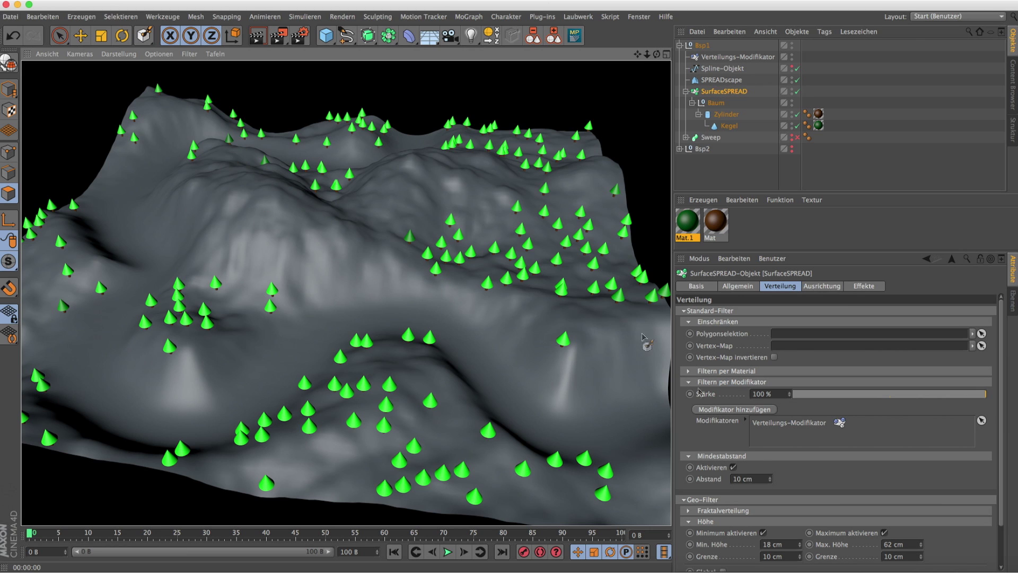
click(885, 533)
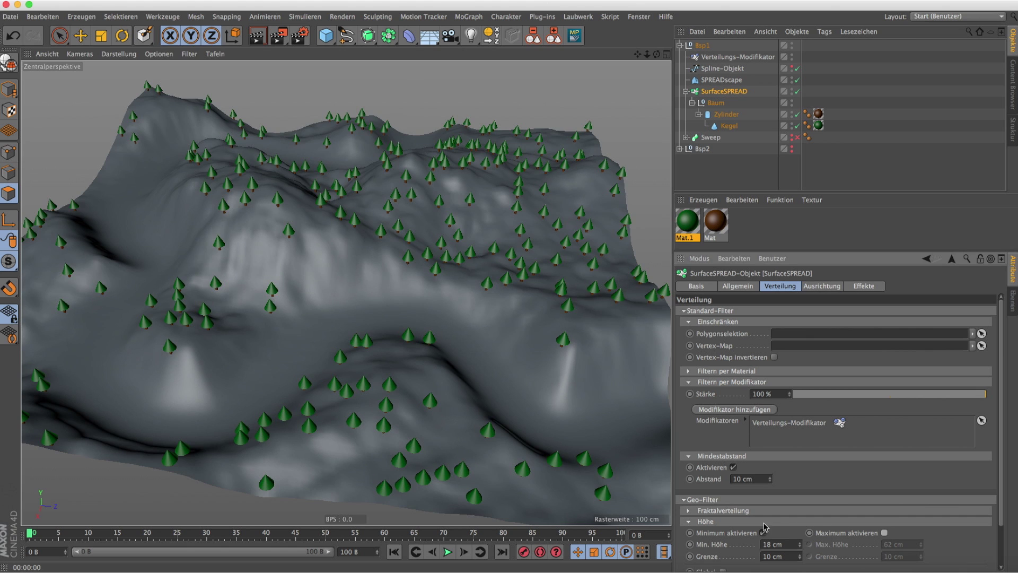
click(764, 533)
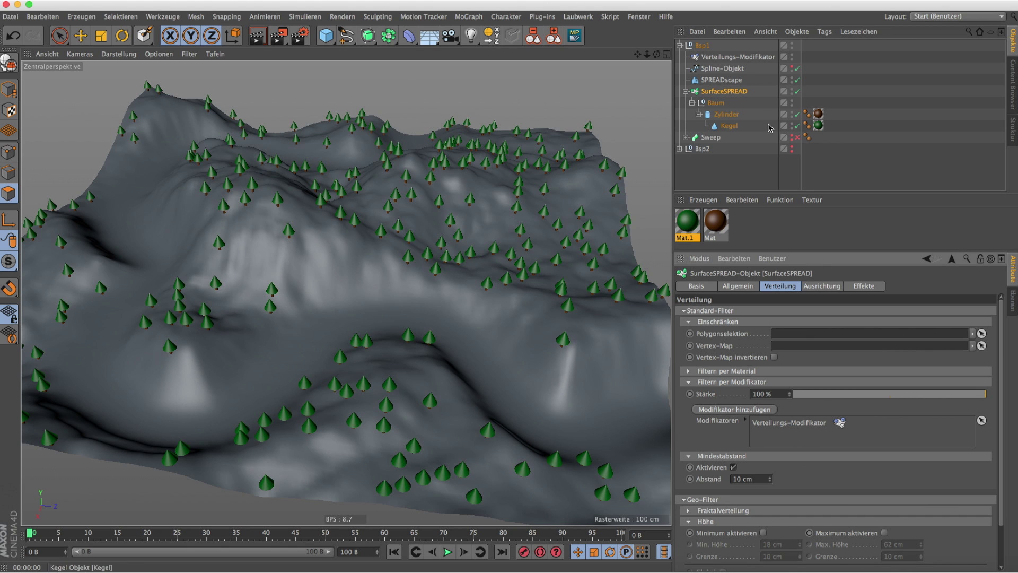
Confirm Mat.1's Klon-Shader still uses Geo Filter: Höhe, then list the SurfaceSPREAD colour shaders.
click(819, 126)
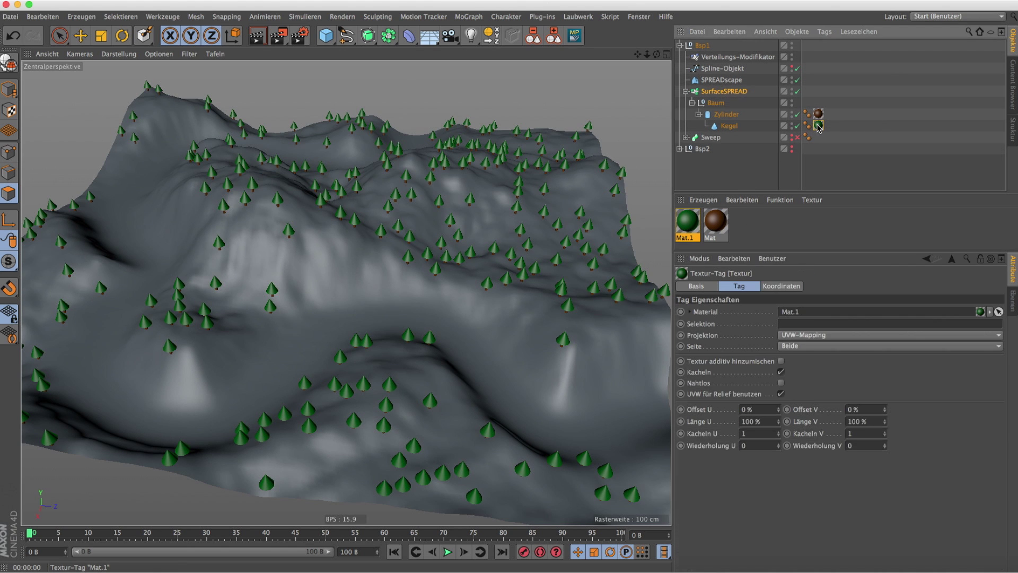
double_click(819, 127)
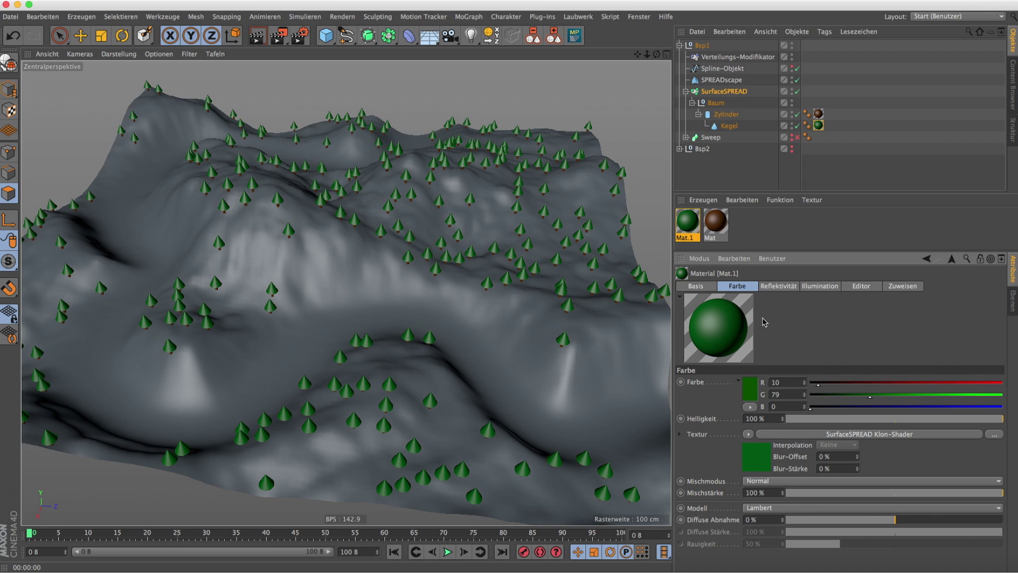
click(884, 435)
click(818, 329)
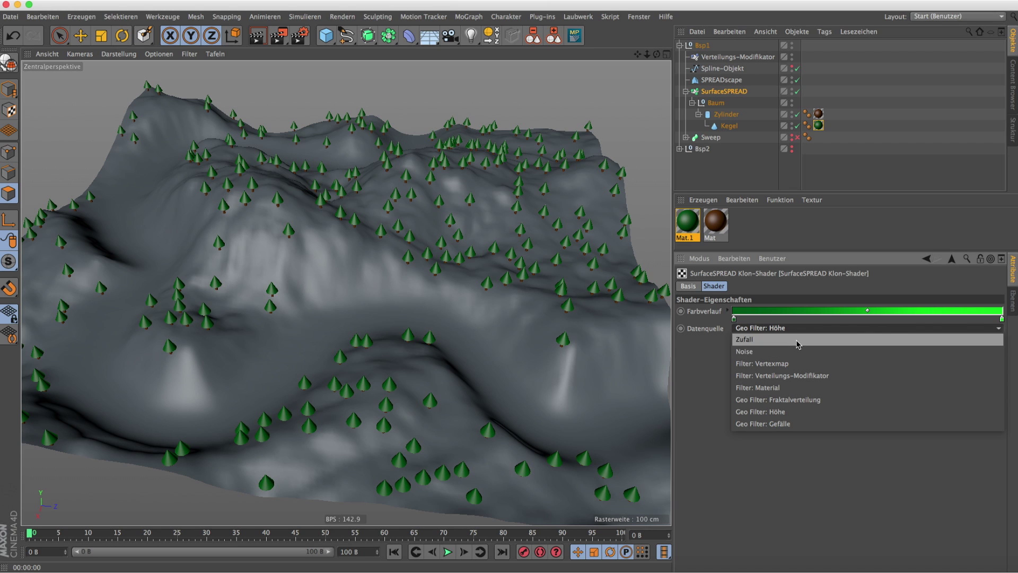
click(784, 238)
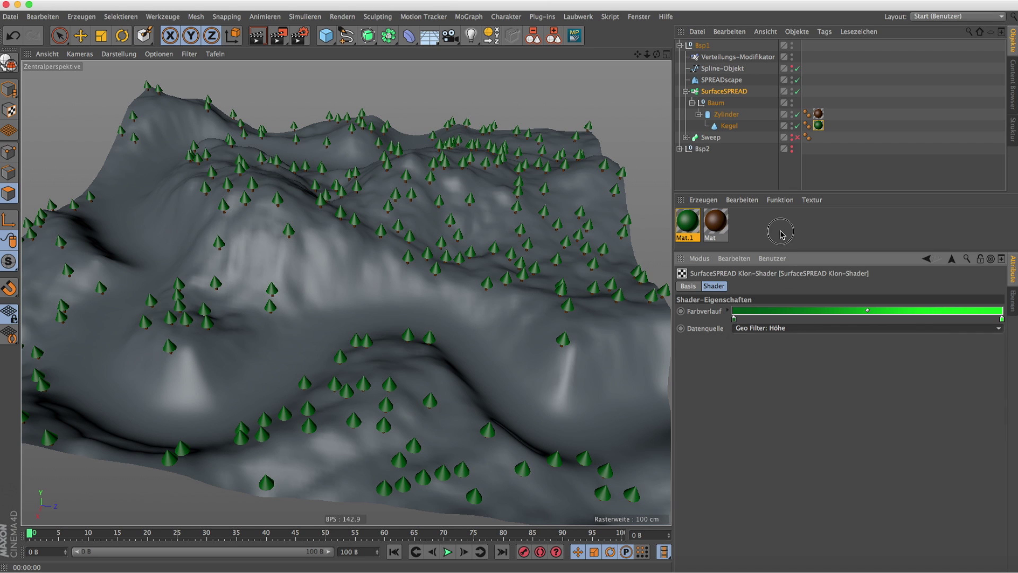
double_click(818, 125)
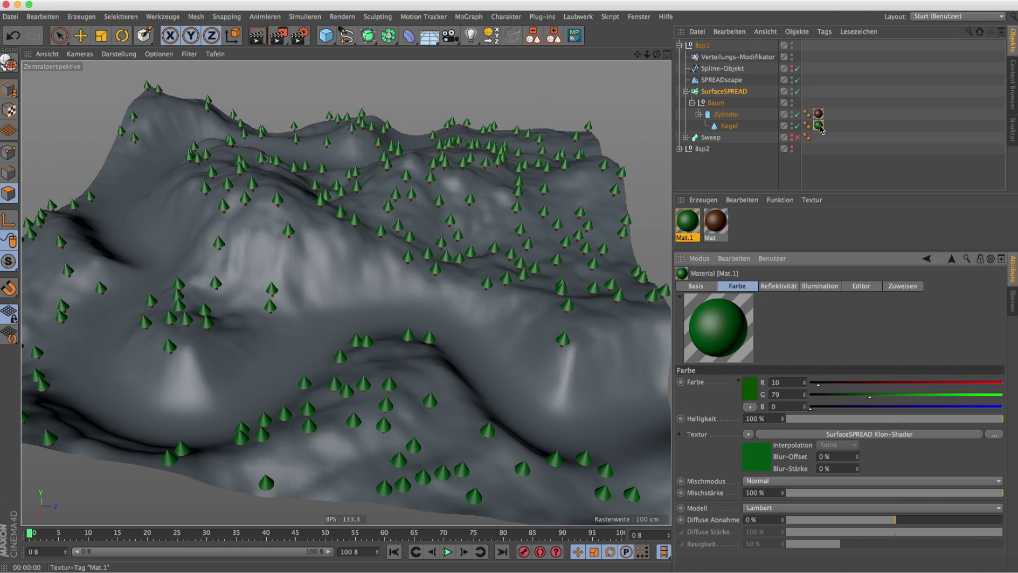
click(753, 436)
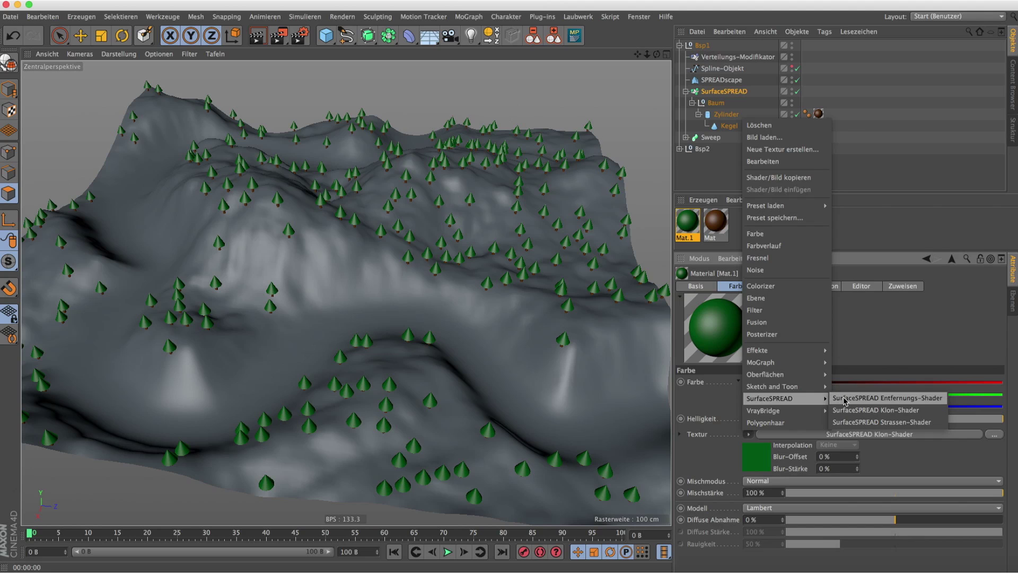
Try the SurfaceSPREAD Entfernungs-Shader in Mat.1's colour texture, then clear it with Löschen.
click(845, 398)
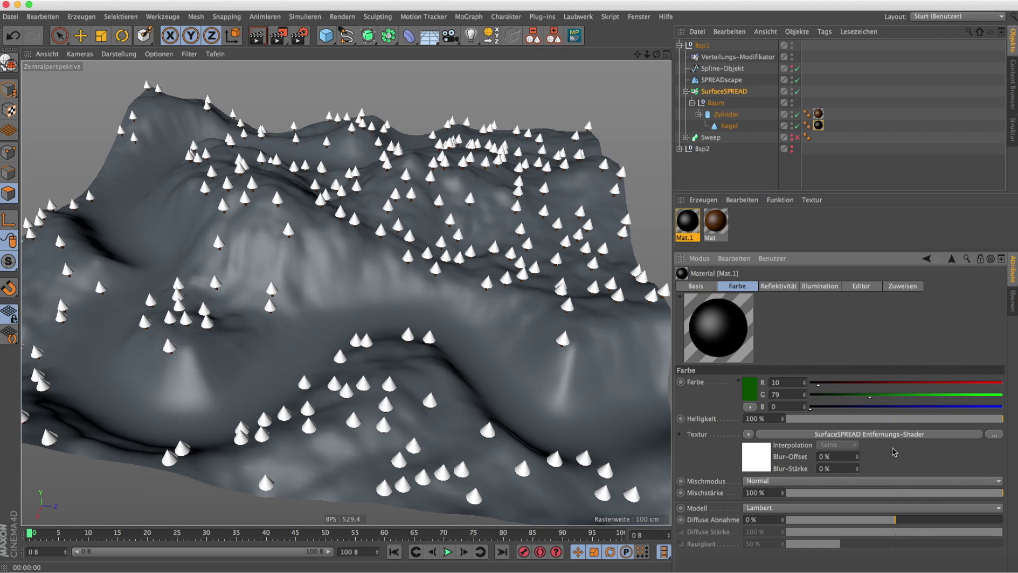
click(887, 434)
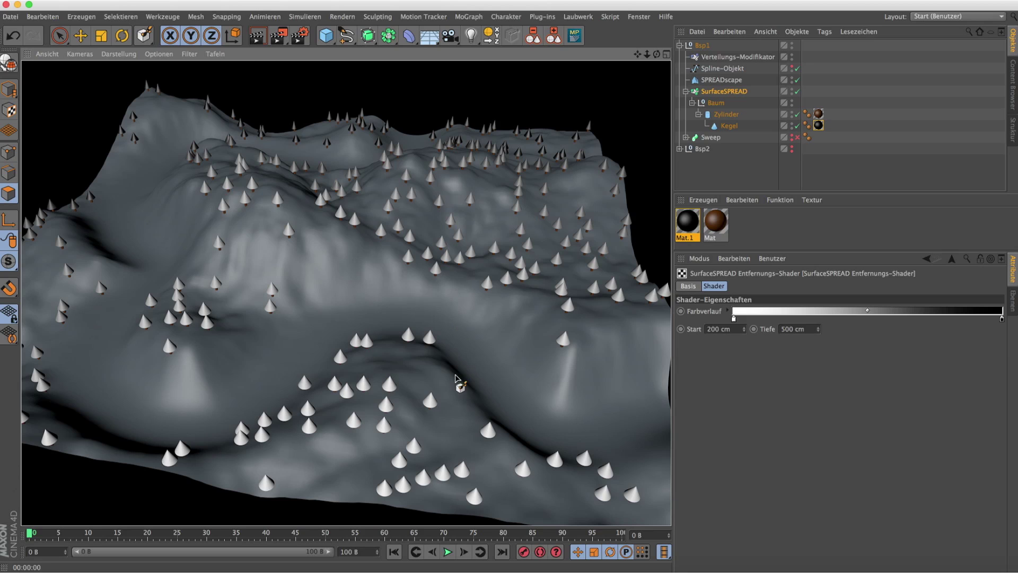
click(952, 261)
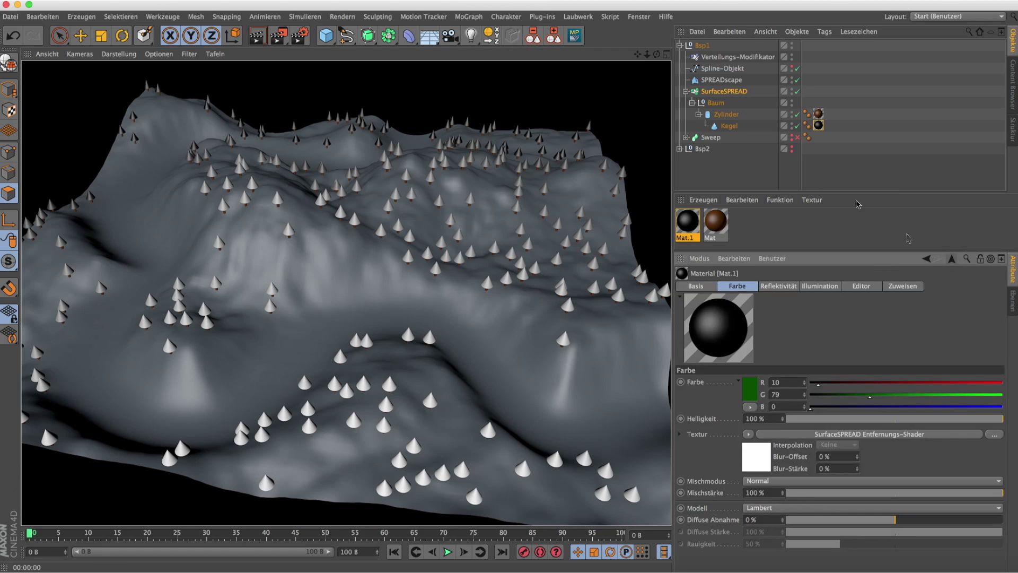
click(750, 434)
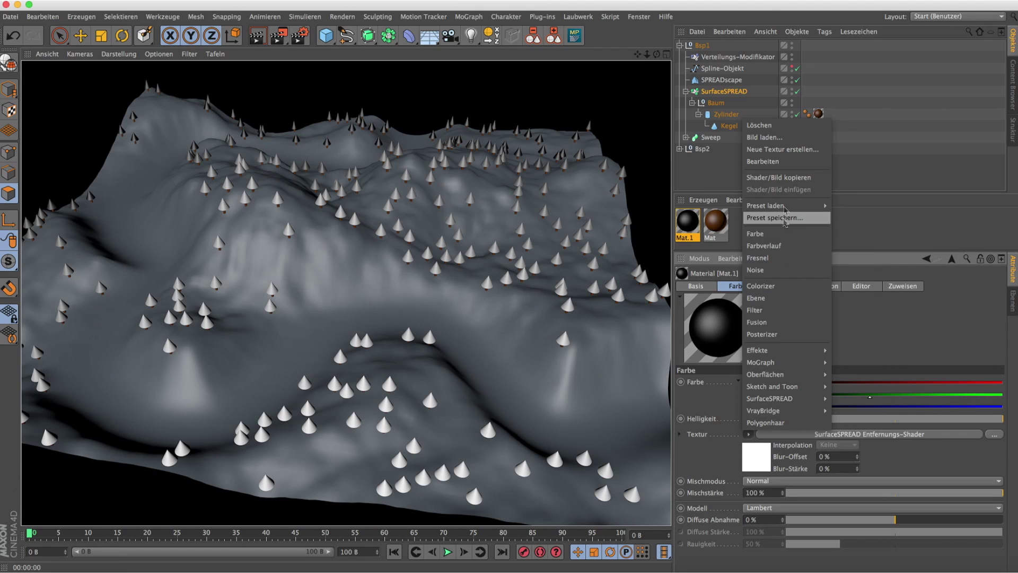
click(759, 125)
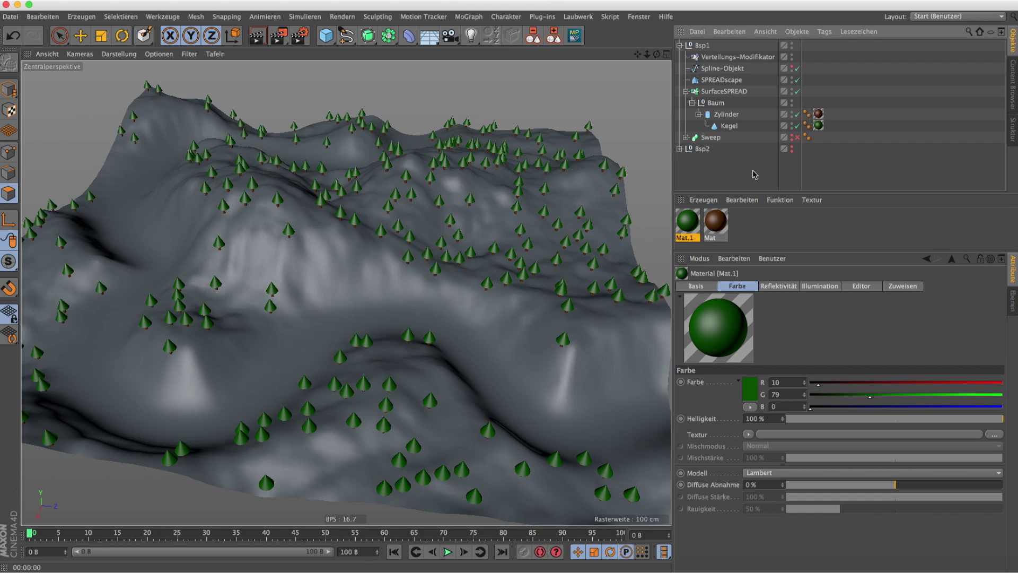
Collapse the tree hierarchy and select the Baum group, closing its context menu without adding a tag.
click(686, 91)
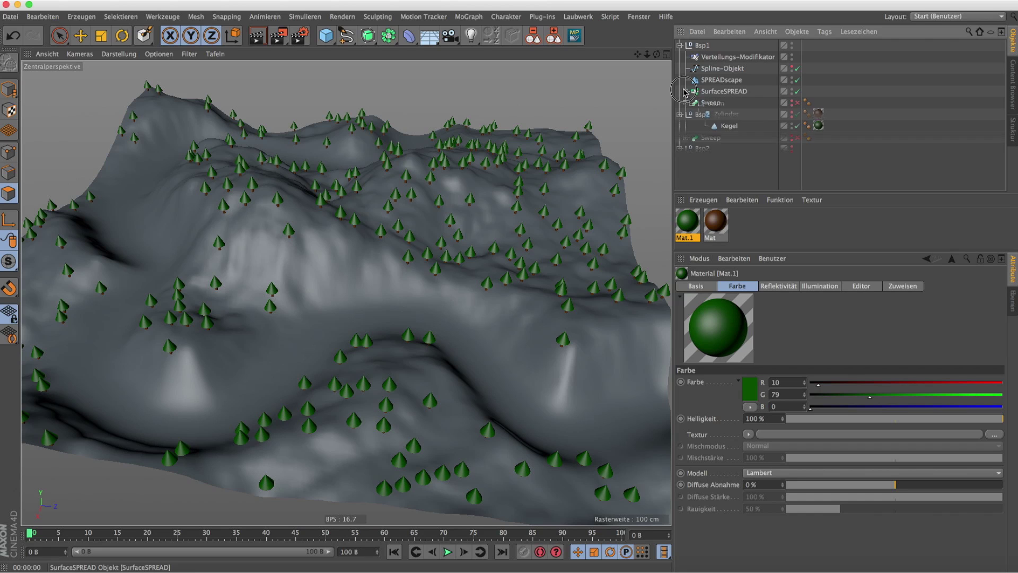
click(686, 91)
click(711, 102)
click(692, 102)
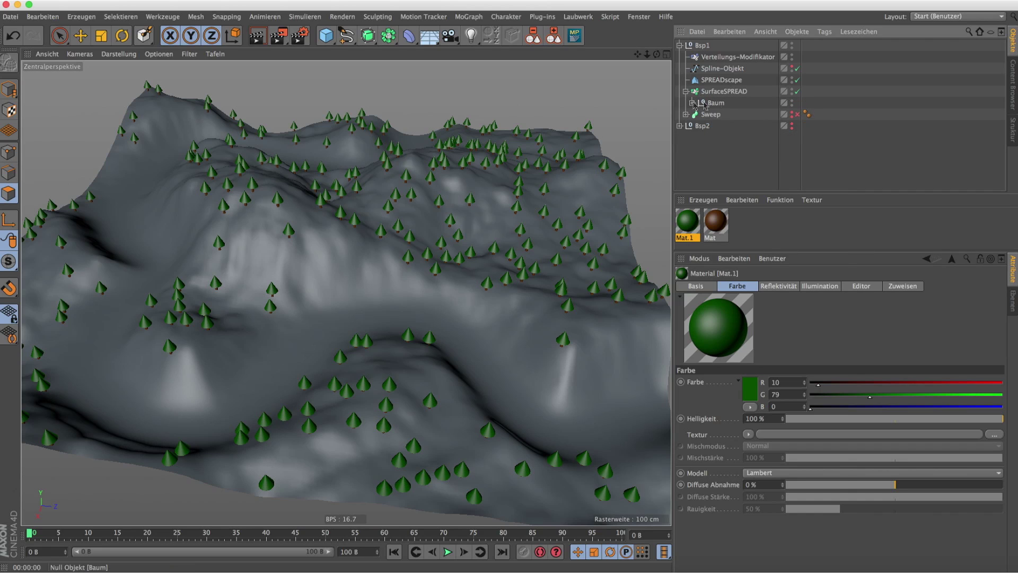
right_click(716, 102)
mouse_move(762, 229)
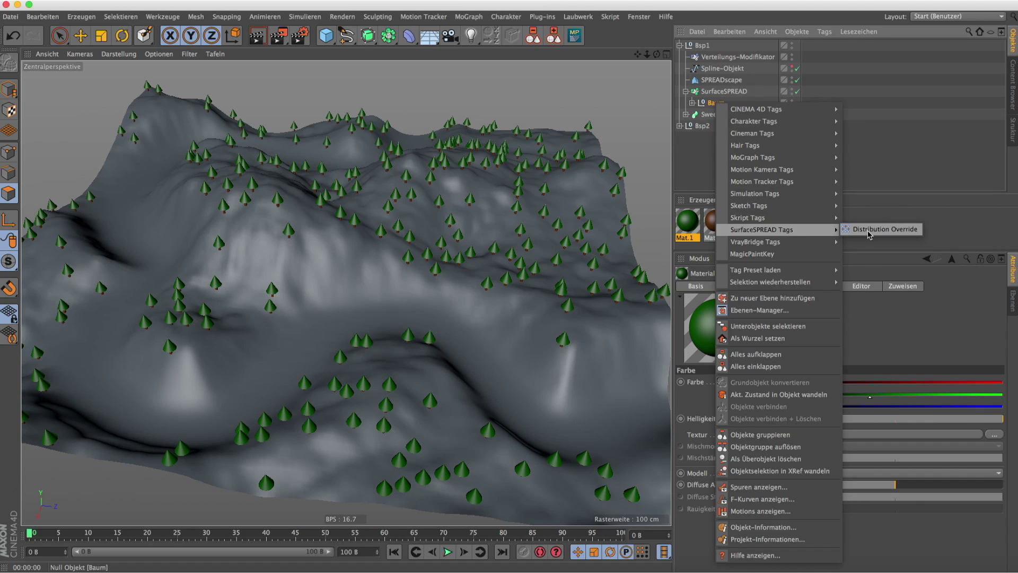
click(874, 180)
Enable SurfaceSPREAD's Geo-Filter maximum height limit at 62 cm.
click(724, 91)
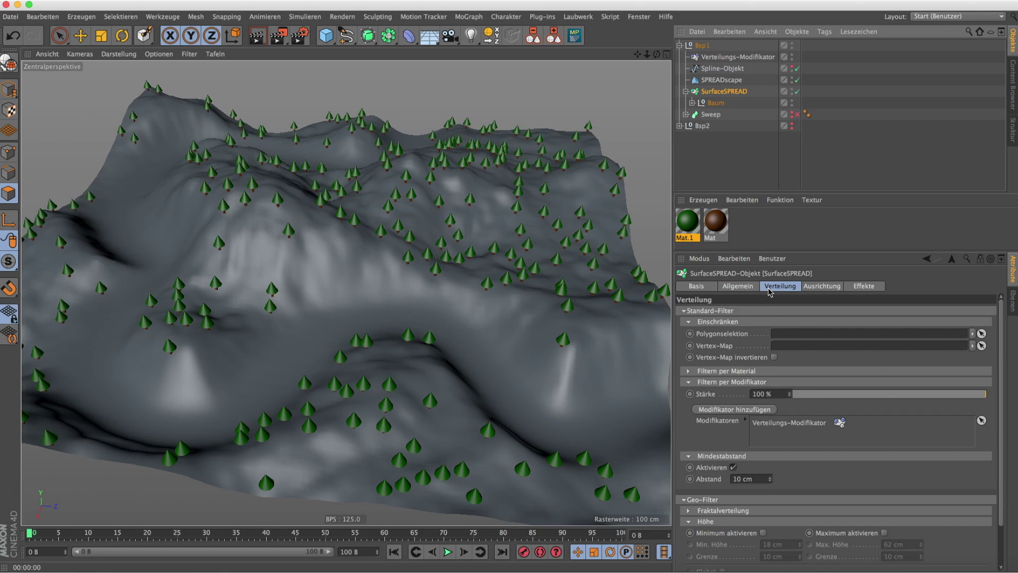
click(813, 289)
click(782, 287)
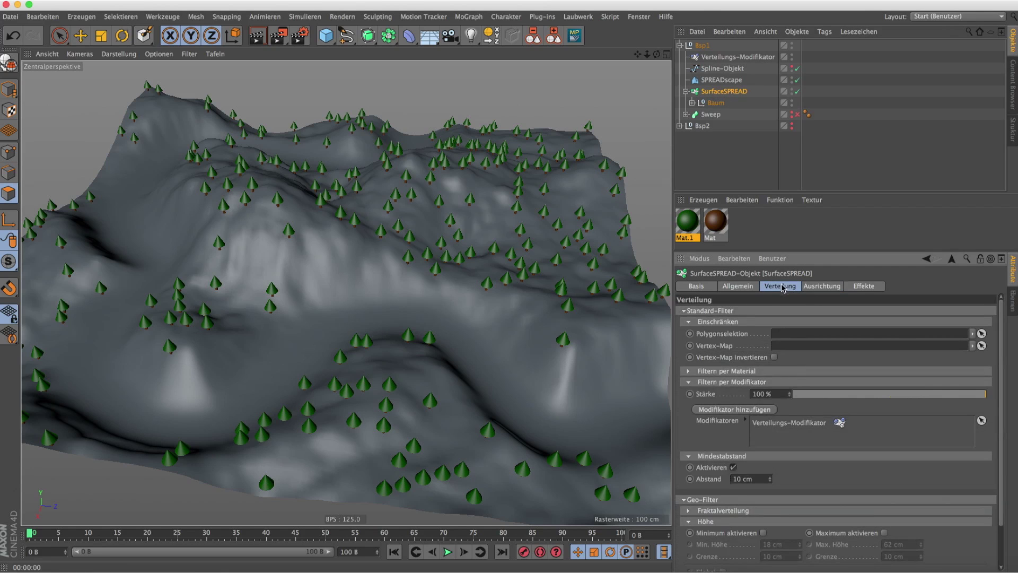
click(884, 533)
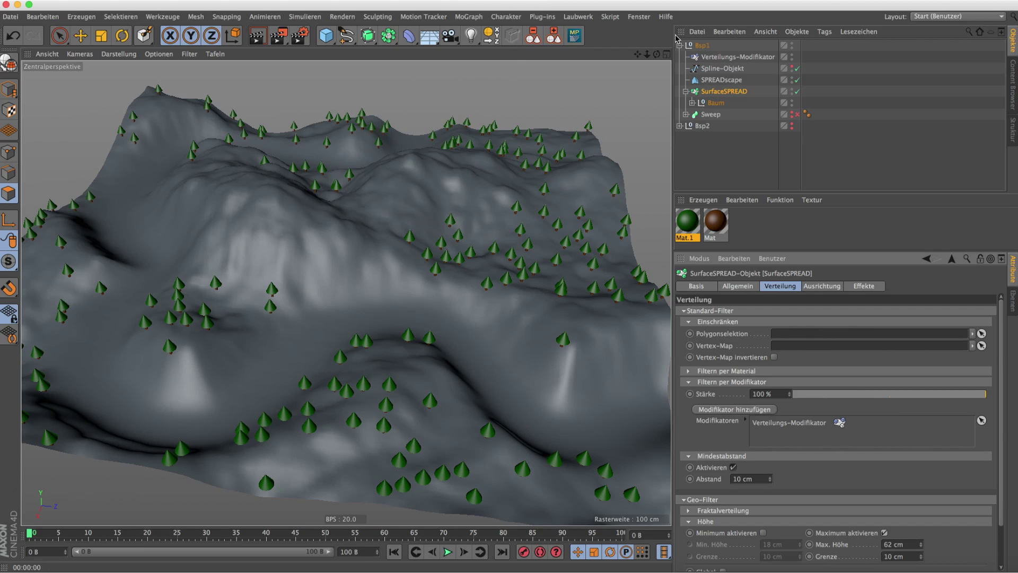
drag(656, 54, 656, 38)
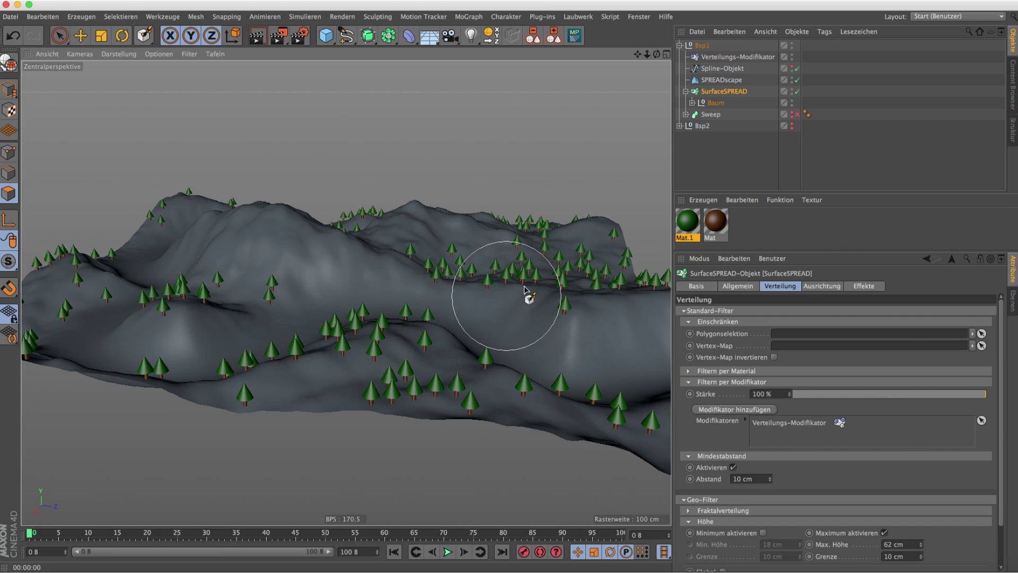
Duplicate Baum as Baum.1 and create a new material Mat.2.
click(716, 103)
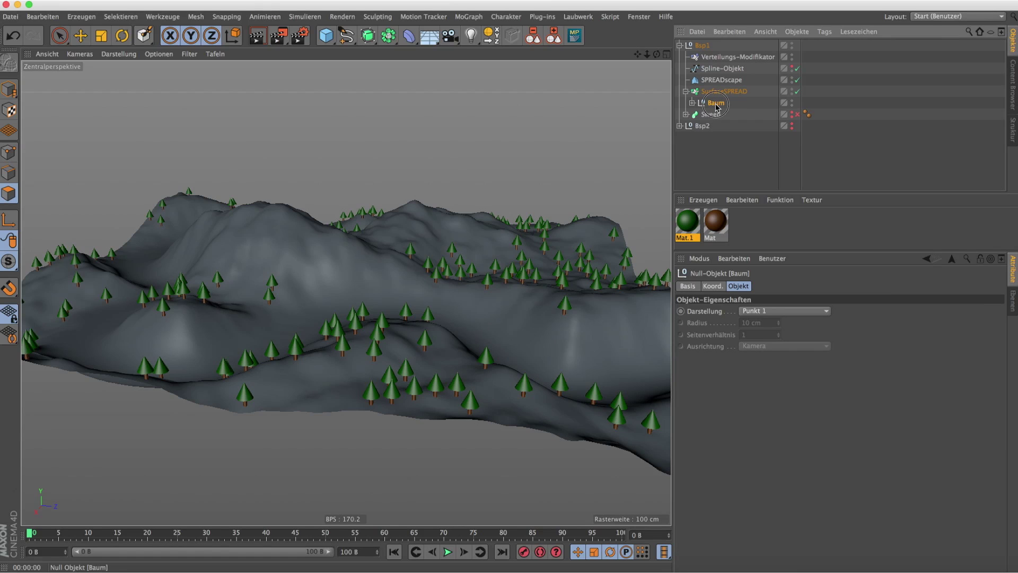
ctrl+drag(716, 106, 714, 113)
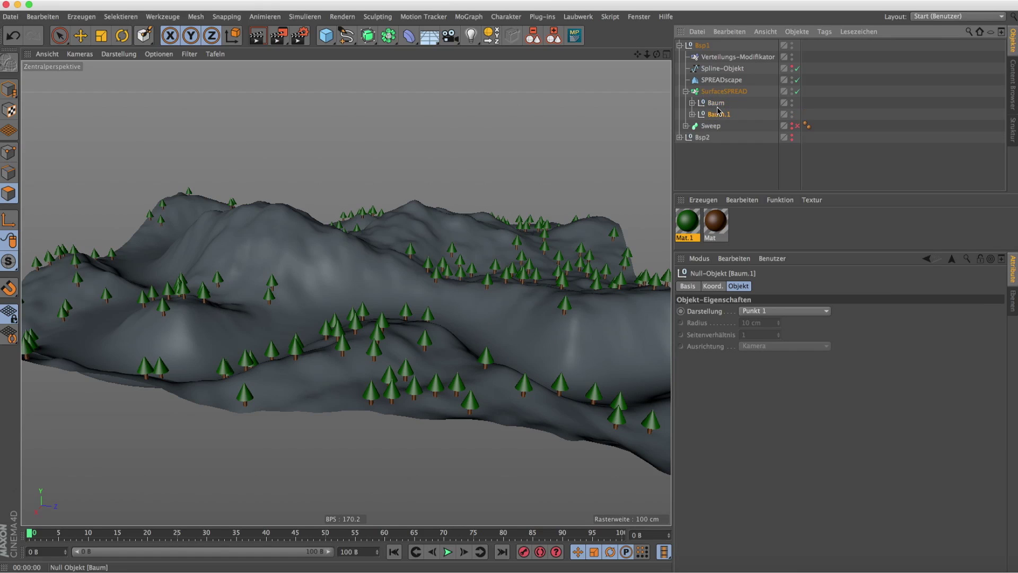
double_click(747, 231)
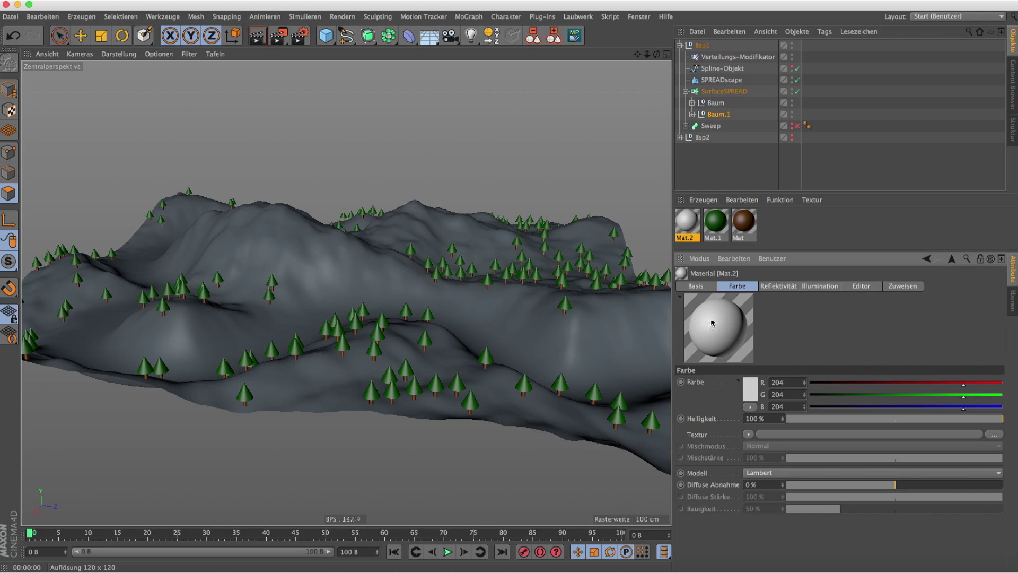
Set Mat.2's Farbe to magenta (R 217, G 0, B 163).
click(750, 387)
click(750, 377)
click(830, 347)
click(757, 362)
click(776, 431)
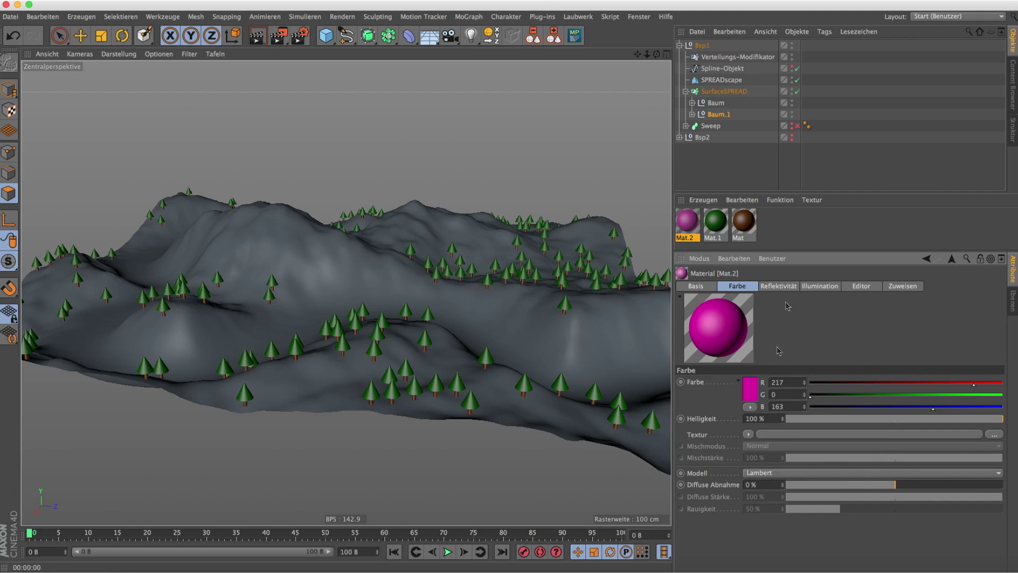
Apply Mat.2 to the Kegel cone inside Baum.1.
click(692, 114)
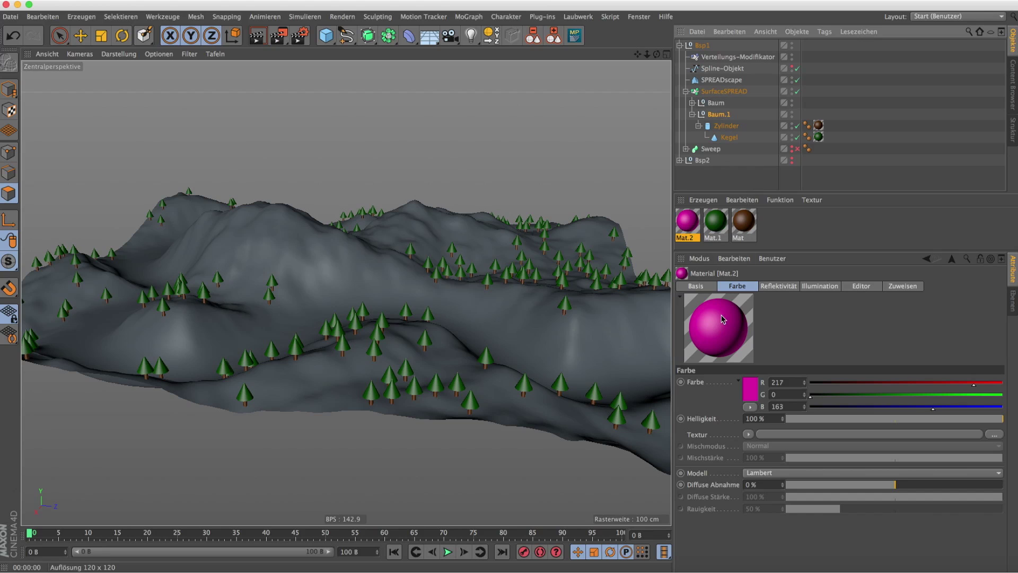
drag(724, 319, 819, 137)
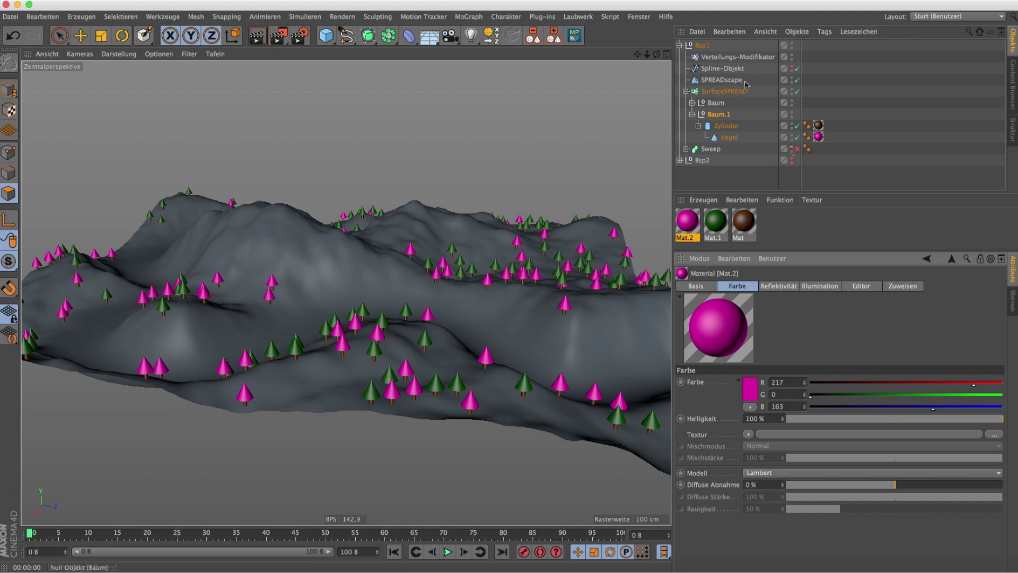
drag(657, 54, 659, 57)
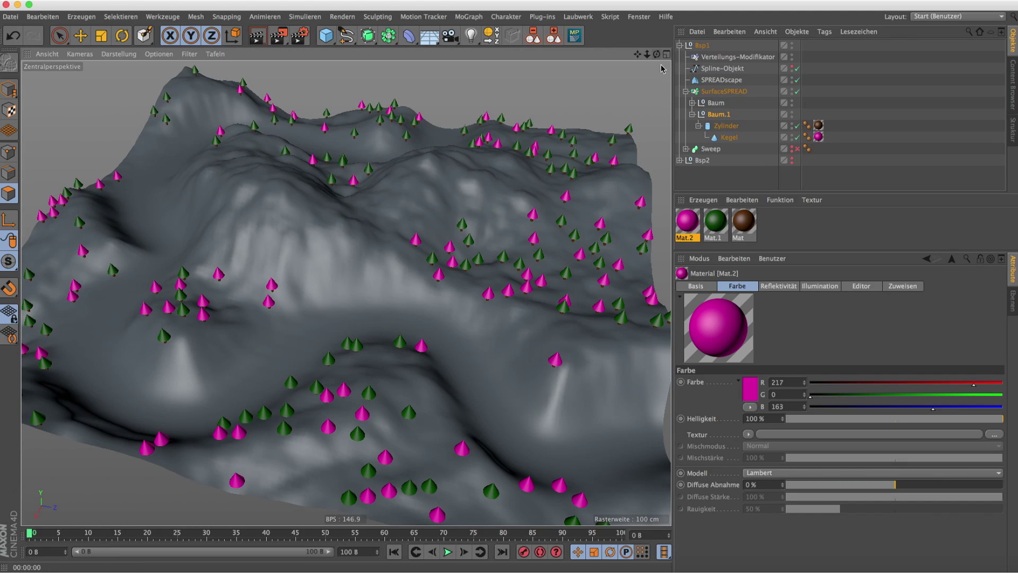
click(692, 114)
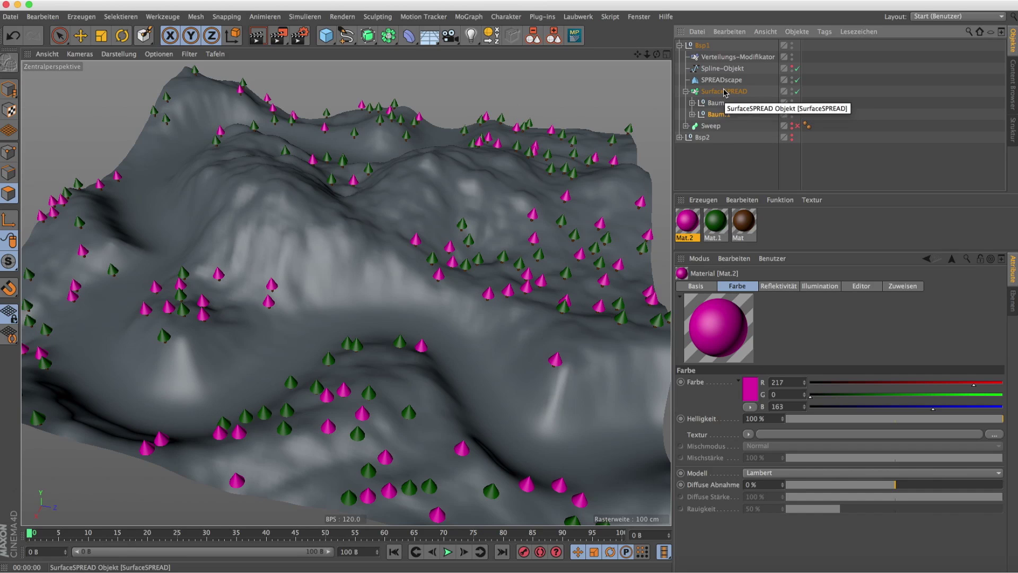
Add a SurfaceSPREAD Distribution Override tag to Baum.1 and show its Geo-Filter settings.
click(724, 115)
right_click(724, 116)
mouse_move(768, 241)
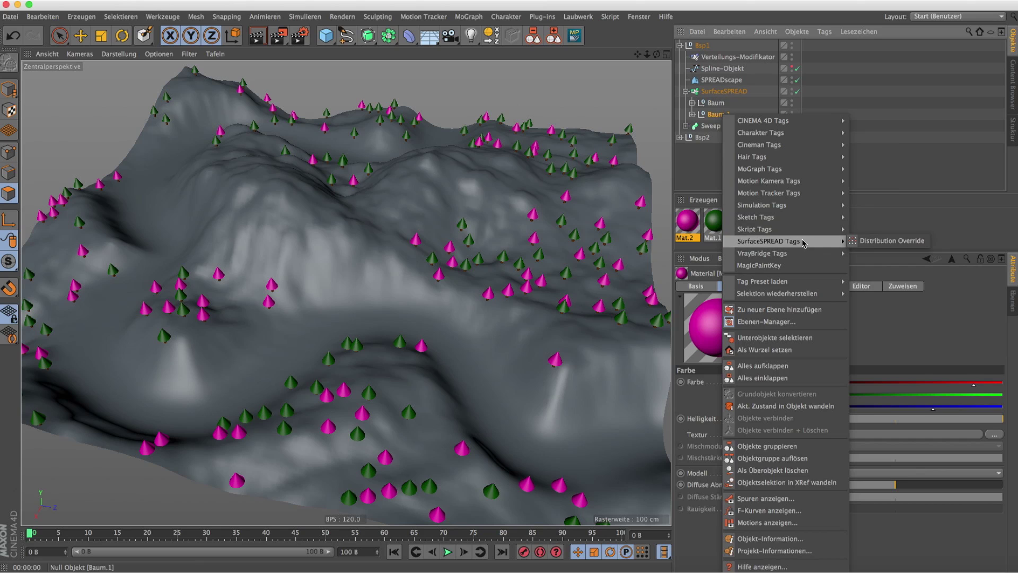
click(871, 241)
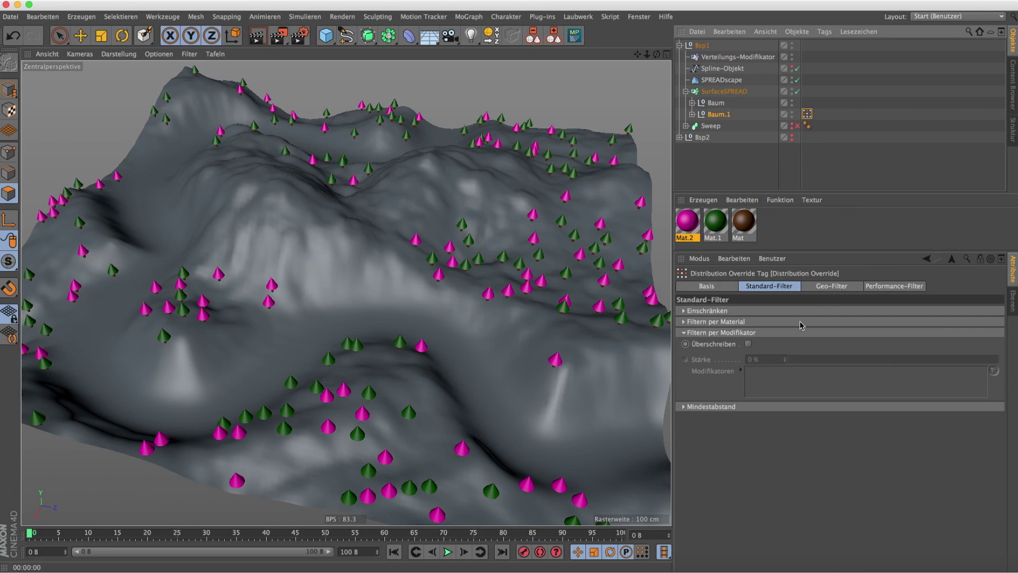
click(834, 289)
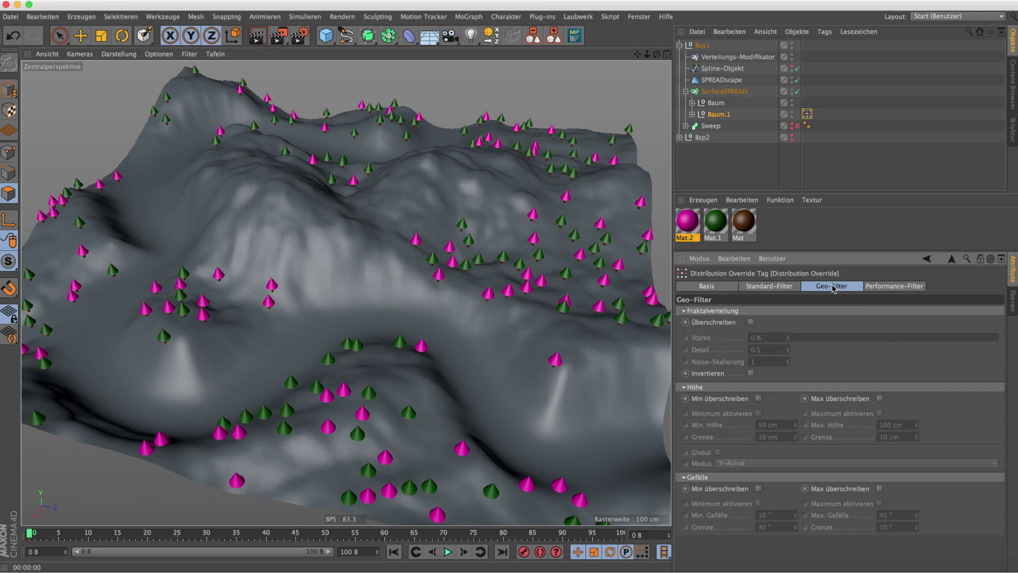
Override and enable Baum.1's height limits: Min. Höhe 60 cm, Max. Höhe 113 cm.
click(881, 399)
click(759, 398)
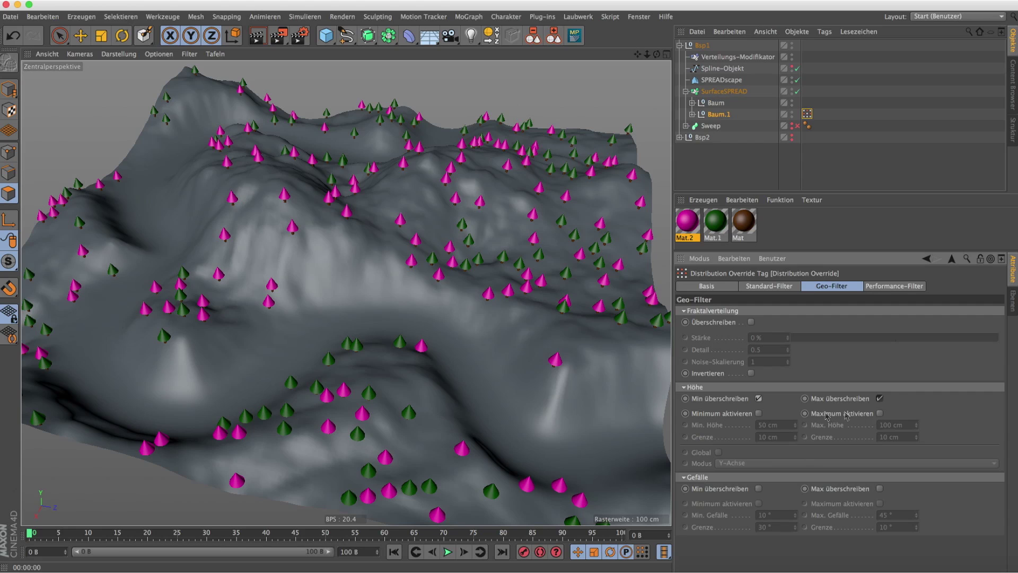
click(880, 413)
click(759, 413)
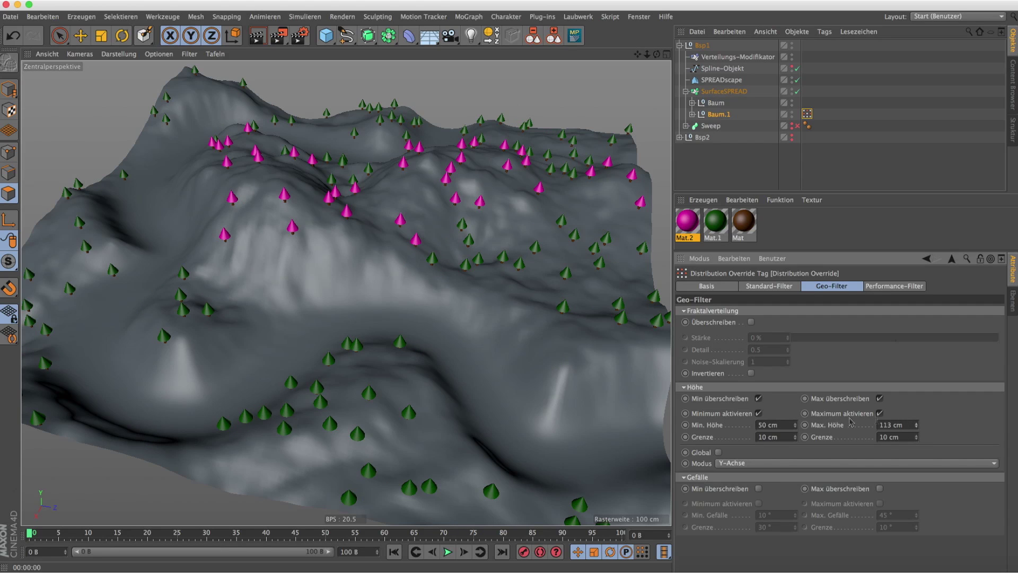
mouse_move(795, 428)
mouse_down()
mouse_move(796, 438)
mouse_move(795, 408)
mouse_up()
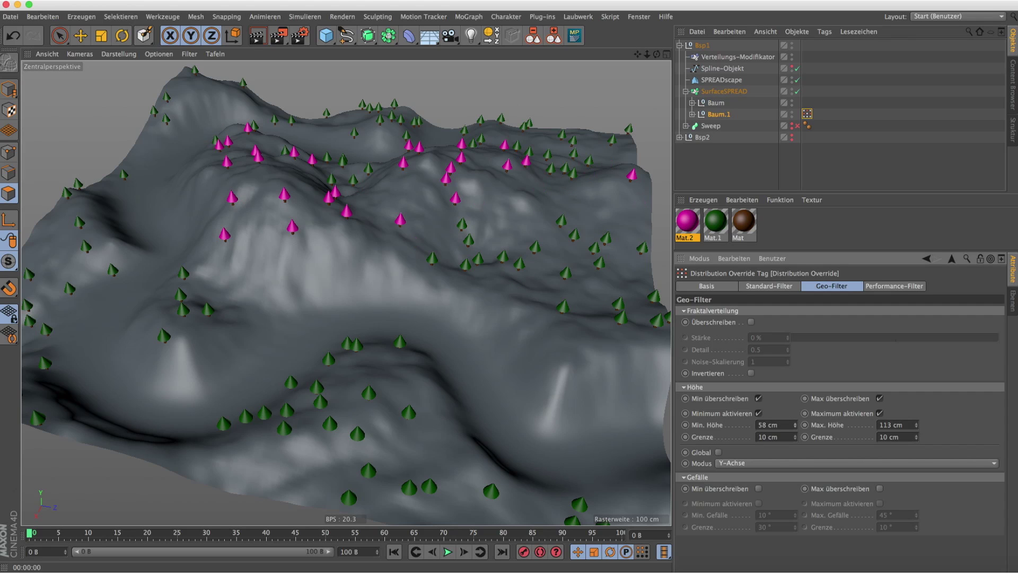
mouse_move(657, 53)
mouse_down()
mouse_move(657, 31)
mouse_move(657, 74)
mouse_move(656, 63)
mouse_up()
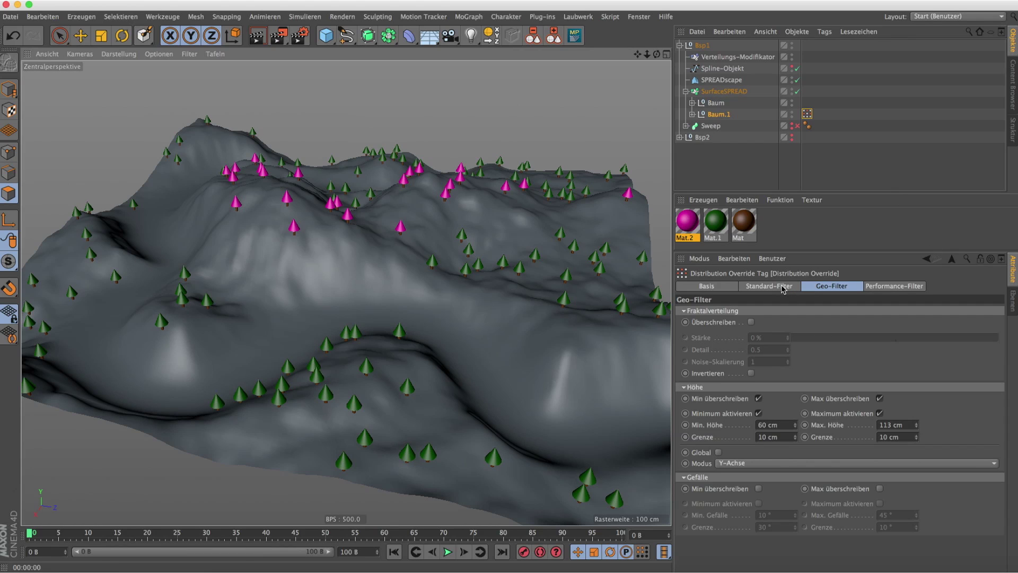
click(782, 287)
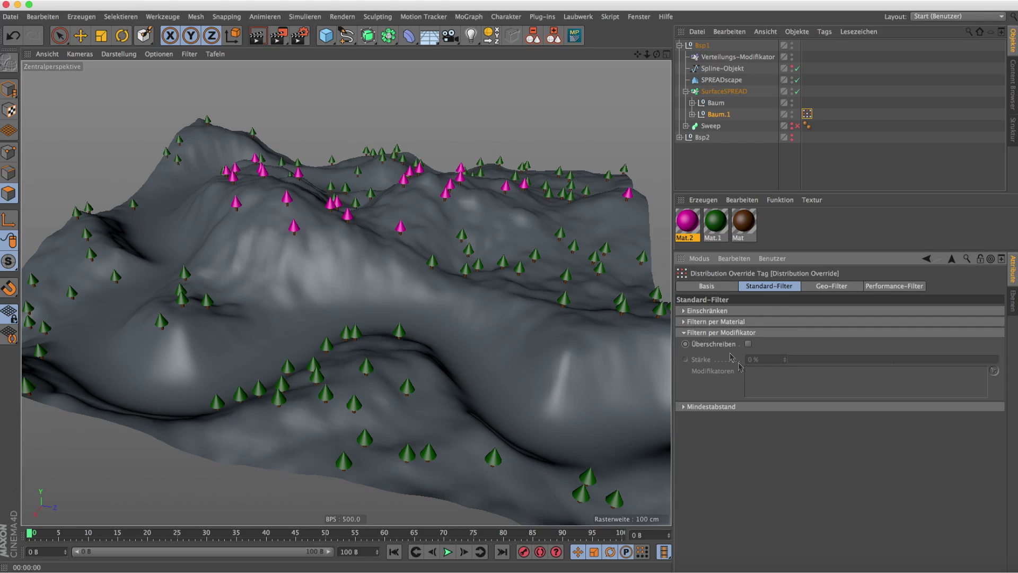
click(685, 322)
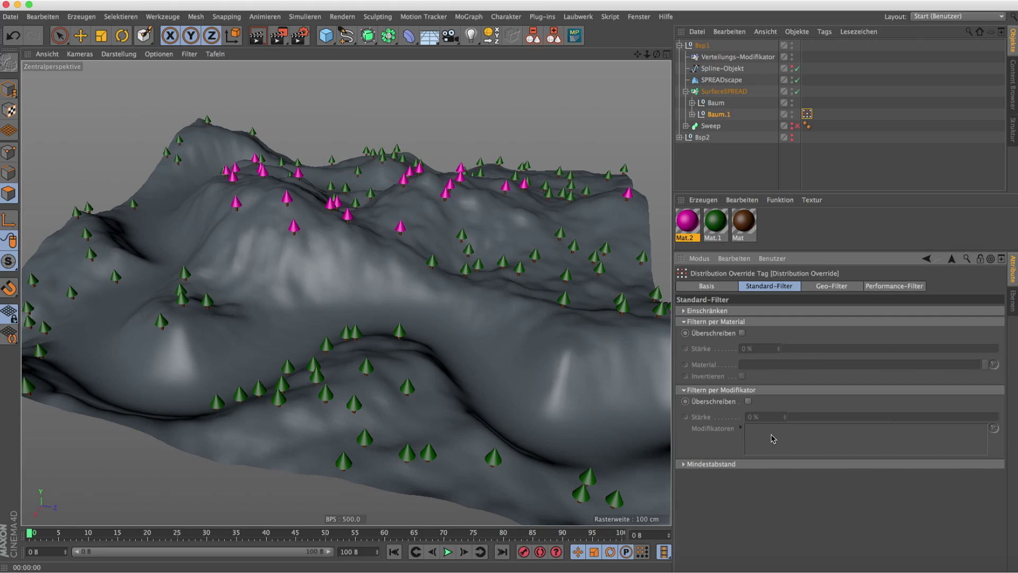
click(684, 312)
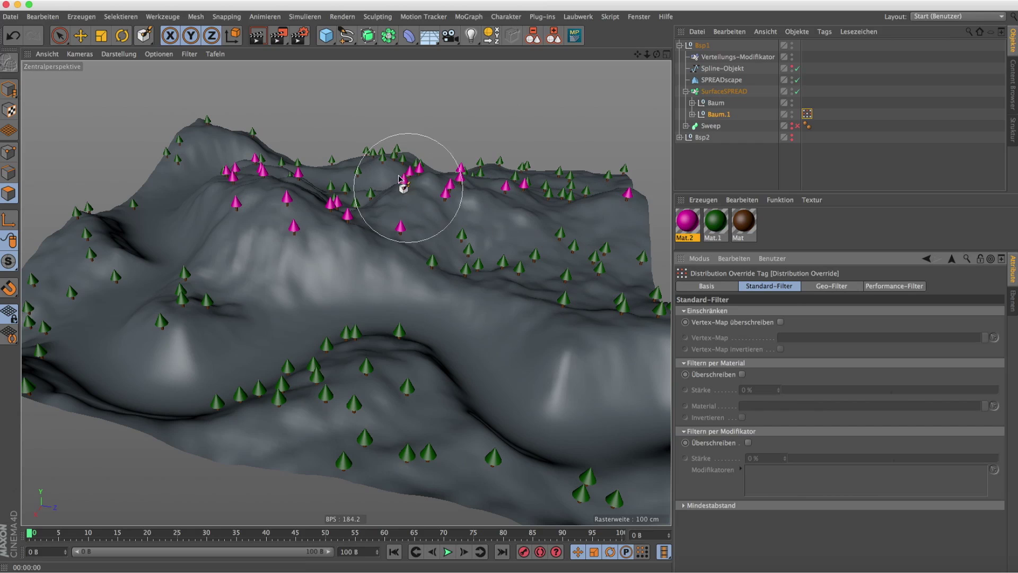
drag(656, 54, 660, 71)
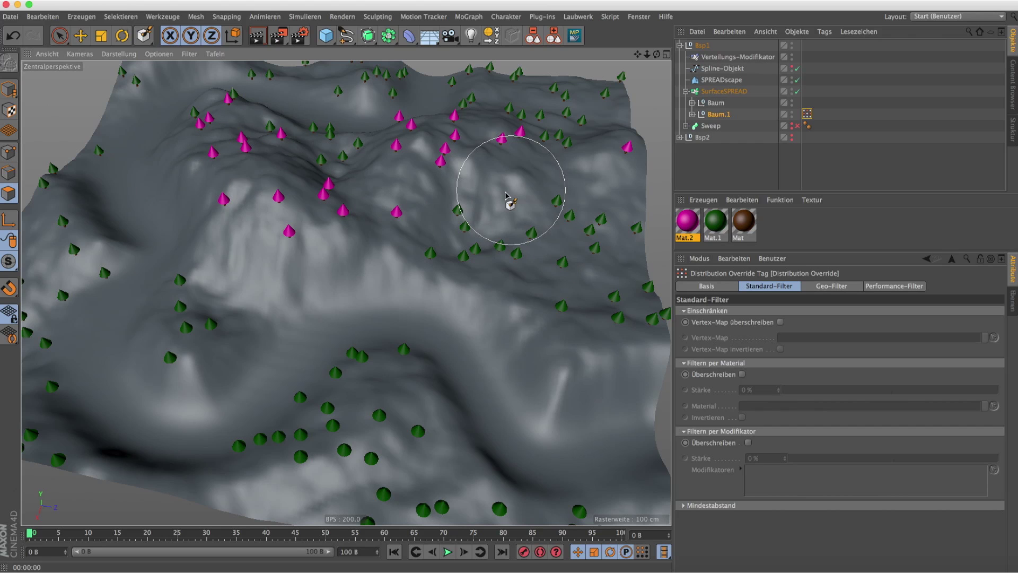
drag(657, 54, 657, 101)
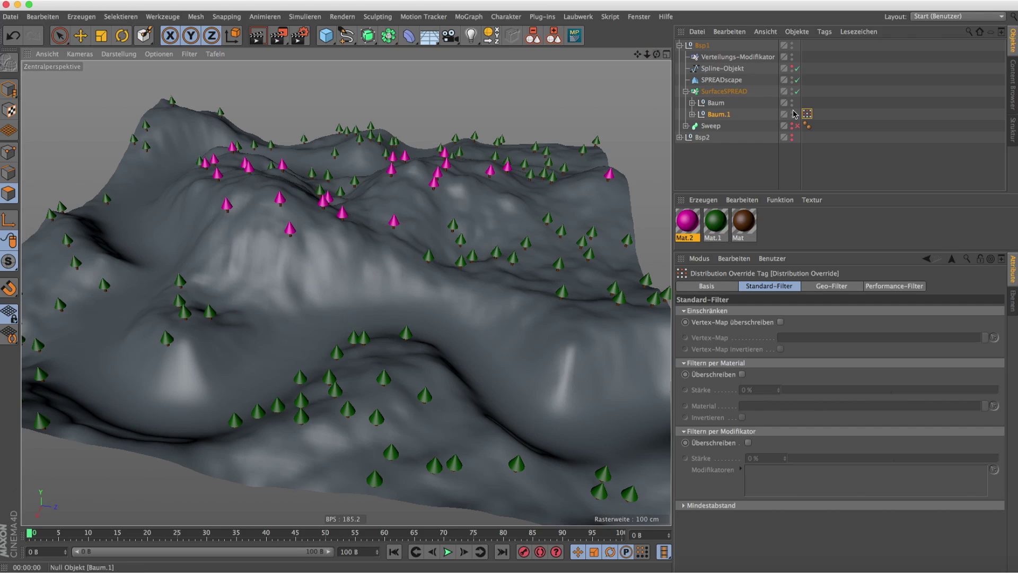
click(810, 115)
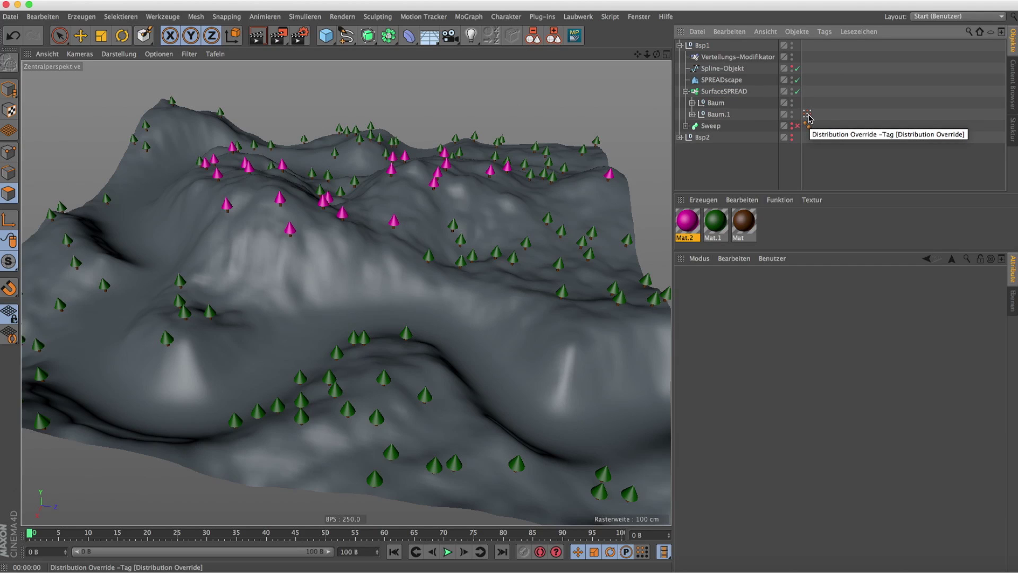
click(807, 115)
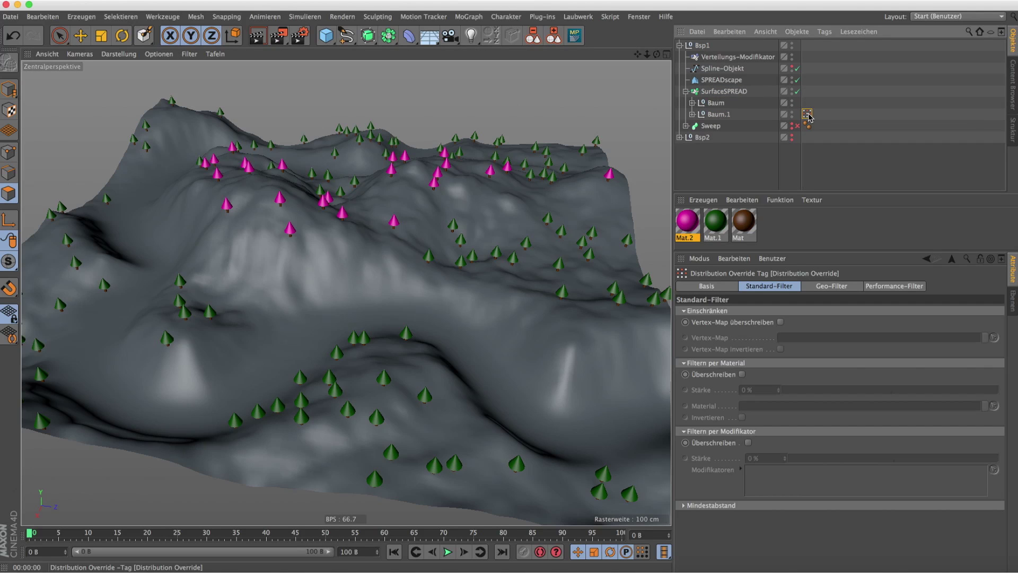